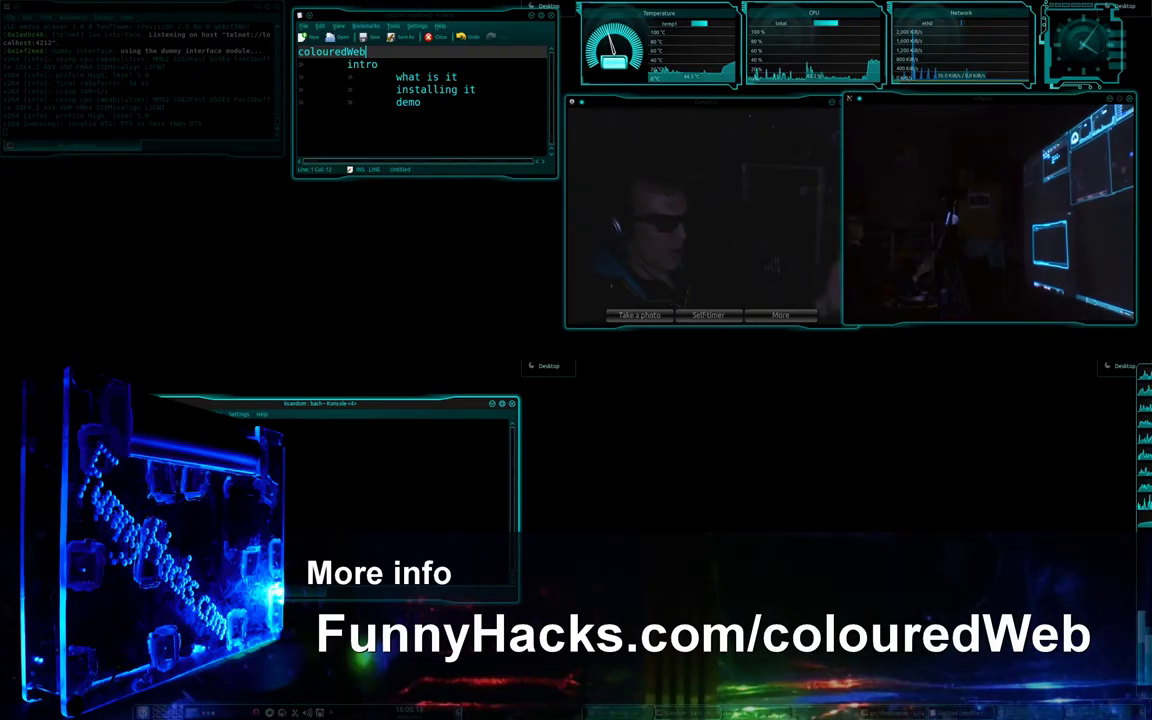
{"action": "mouse_move", "coordinate": [622, 712]}
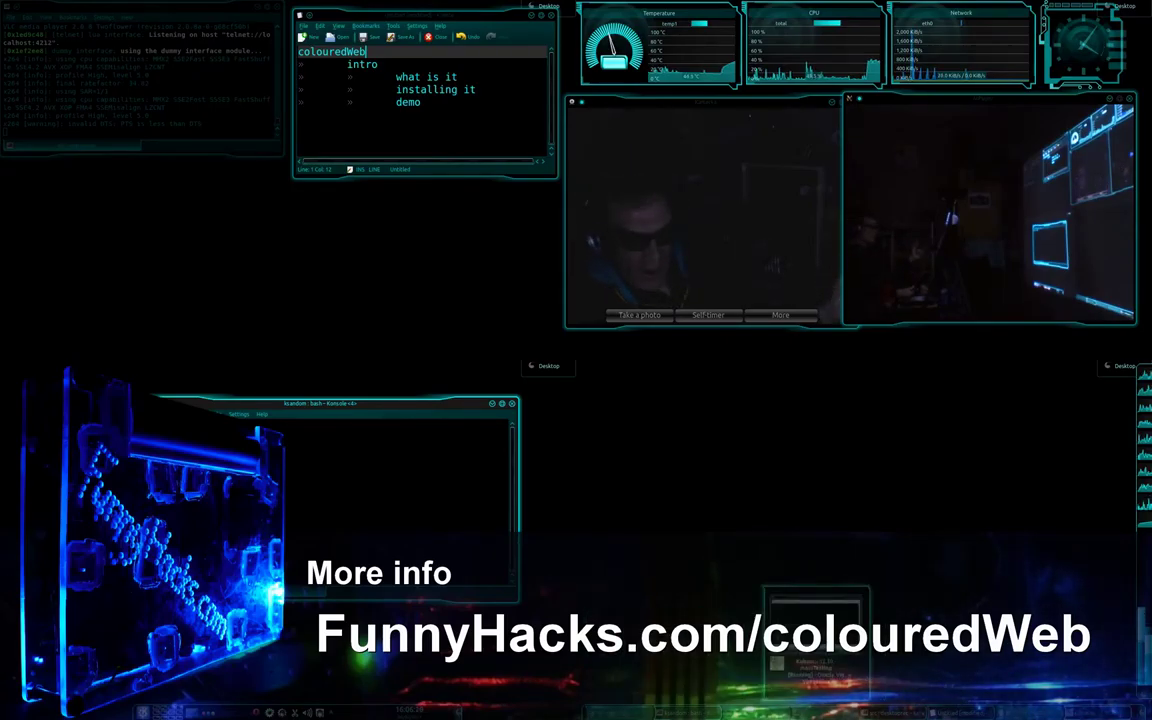
{"action": "left_click", "coordinate": [1090, 712]}
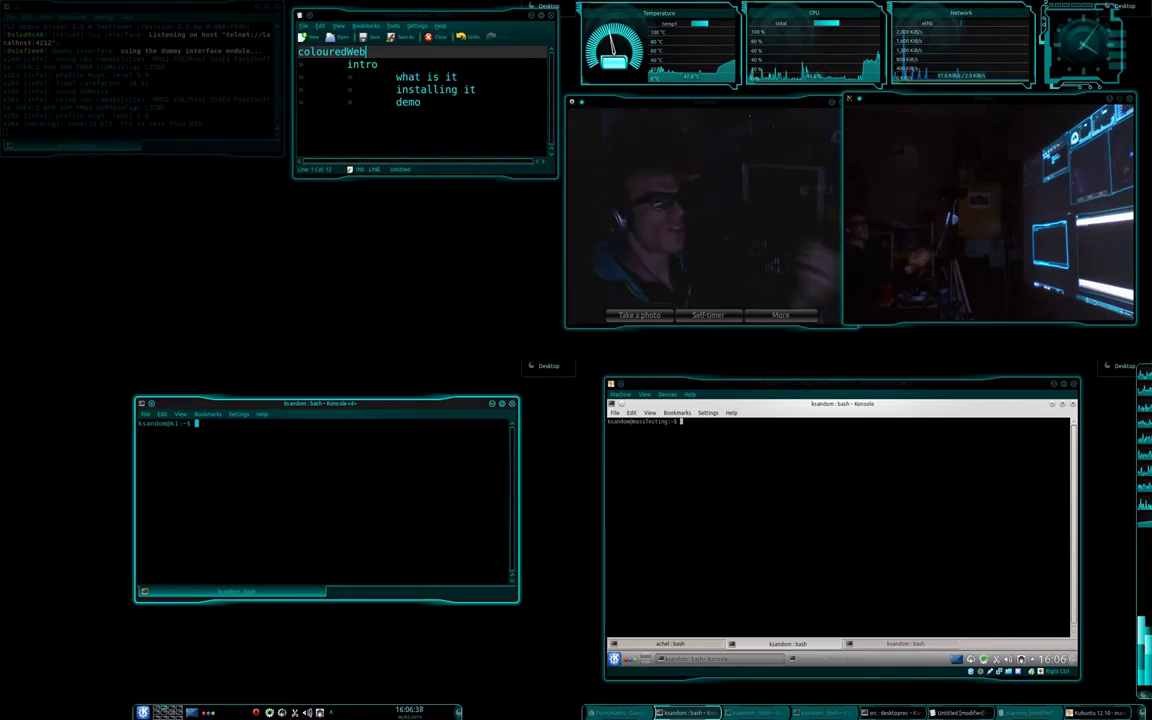
{"action": "key", "text": "alt+Tab"}
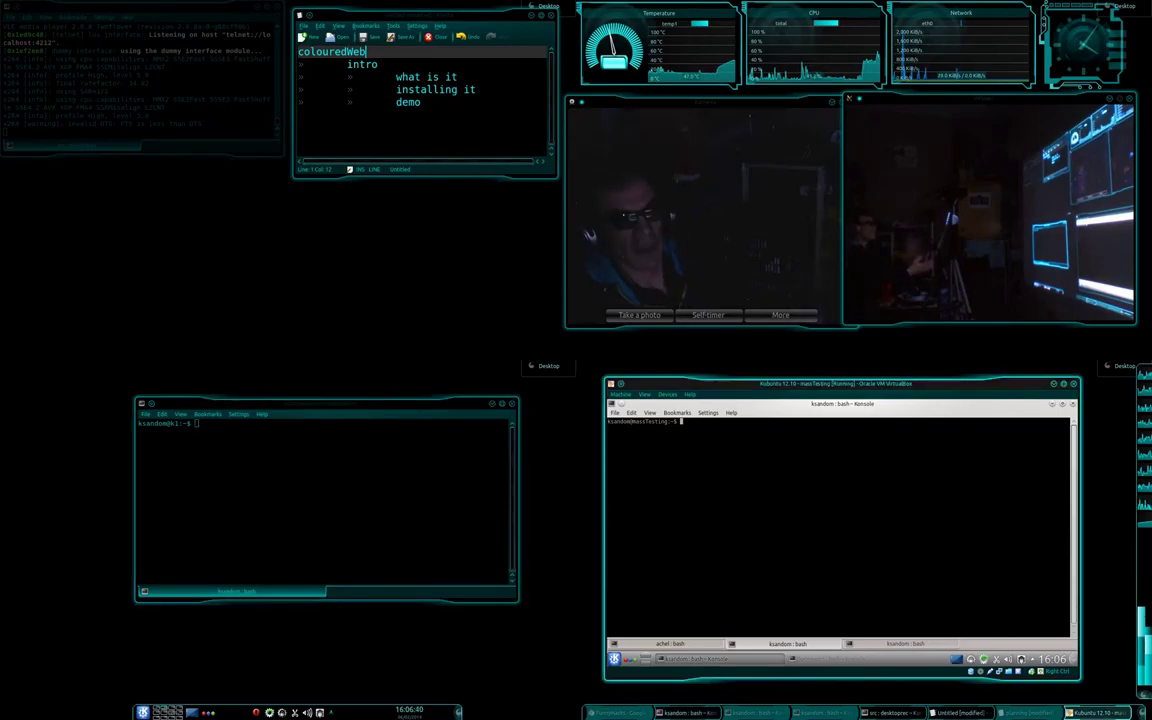
{"action": "left_click", "coordinate": [1054, 384]}
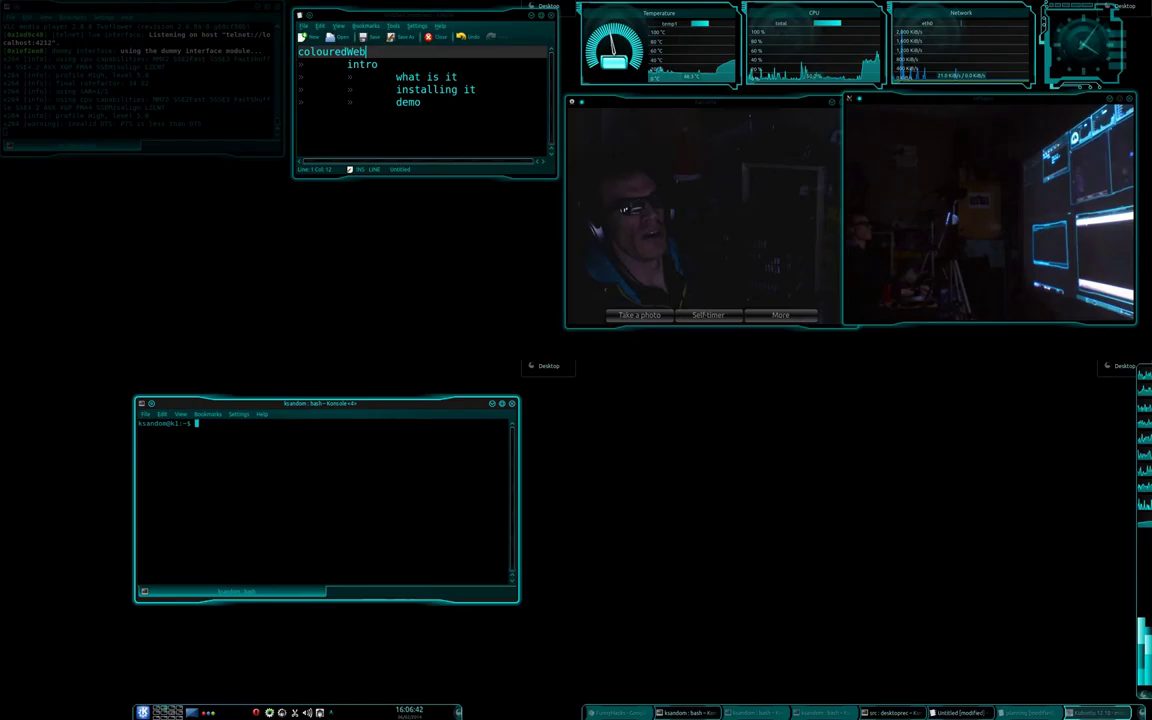
Step: Move the Konsole terminal window onto the adjacent empty monitor and restore the Chrome window
{"action": "left_click_drag", "start_coordinate": [300, 404], "coordinate": [797, 425]}
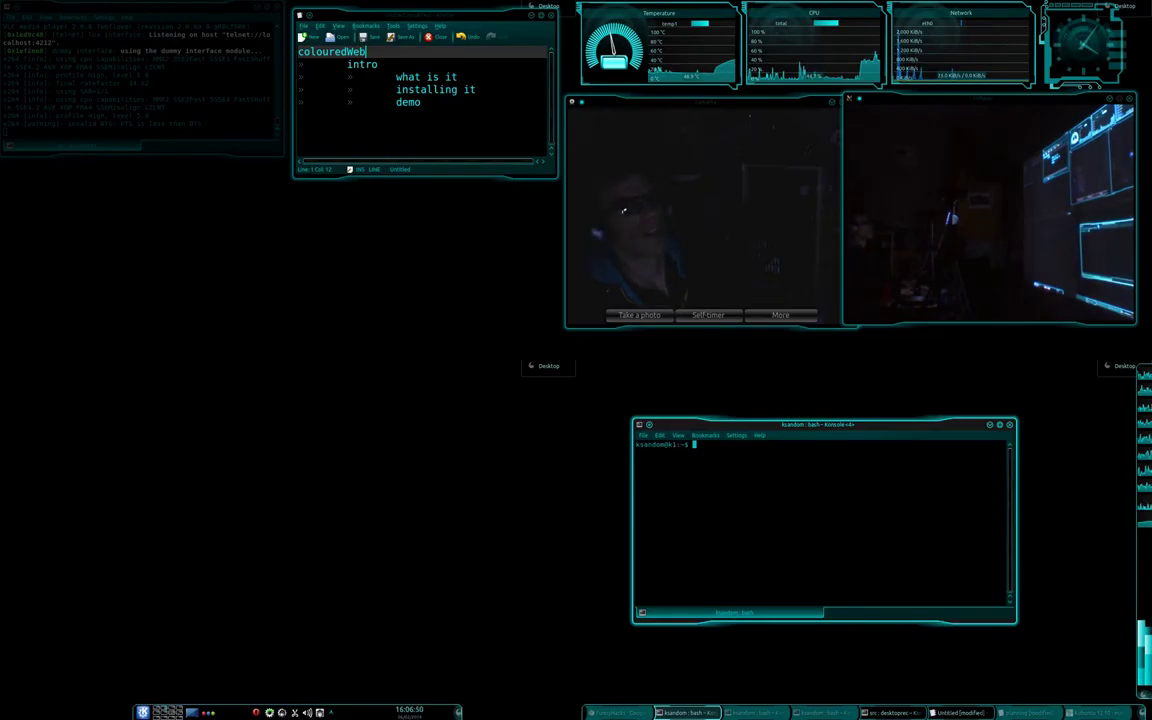
{"action": "mouse_move", "coordinate": [620, 712]}
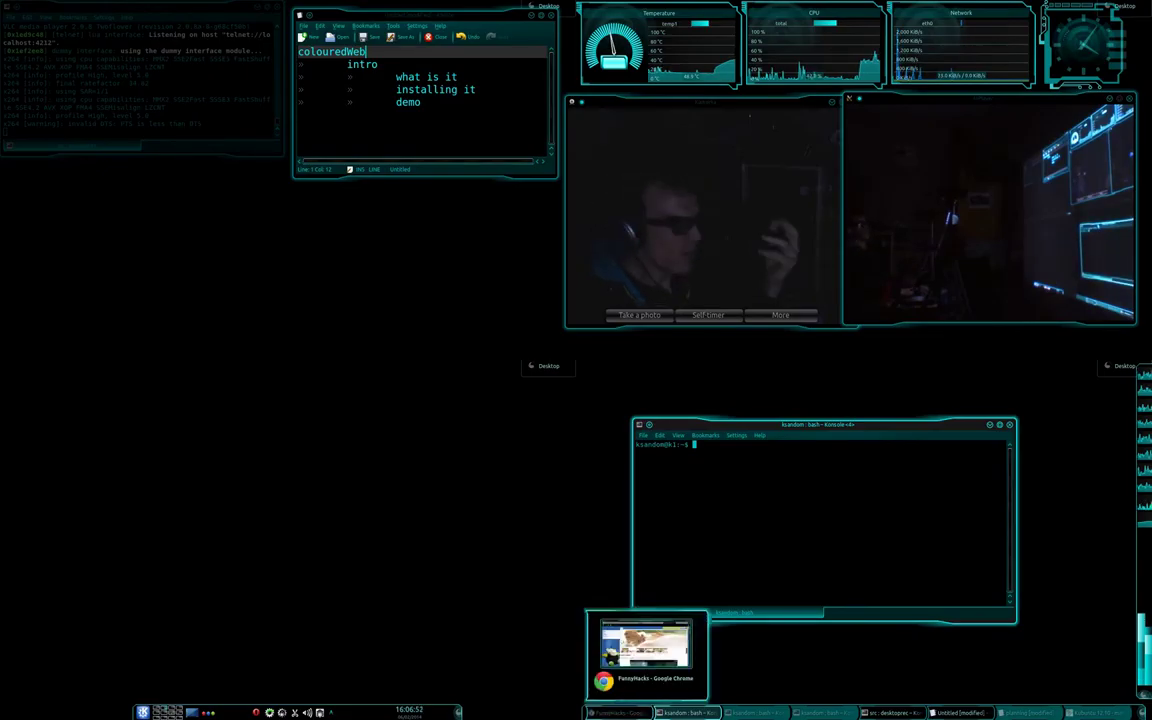
{"action": "left_click", "coordinate": [620, 712]}
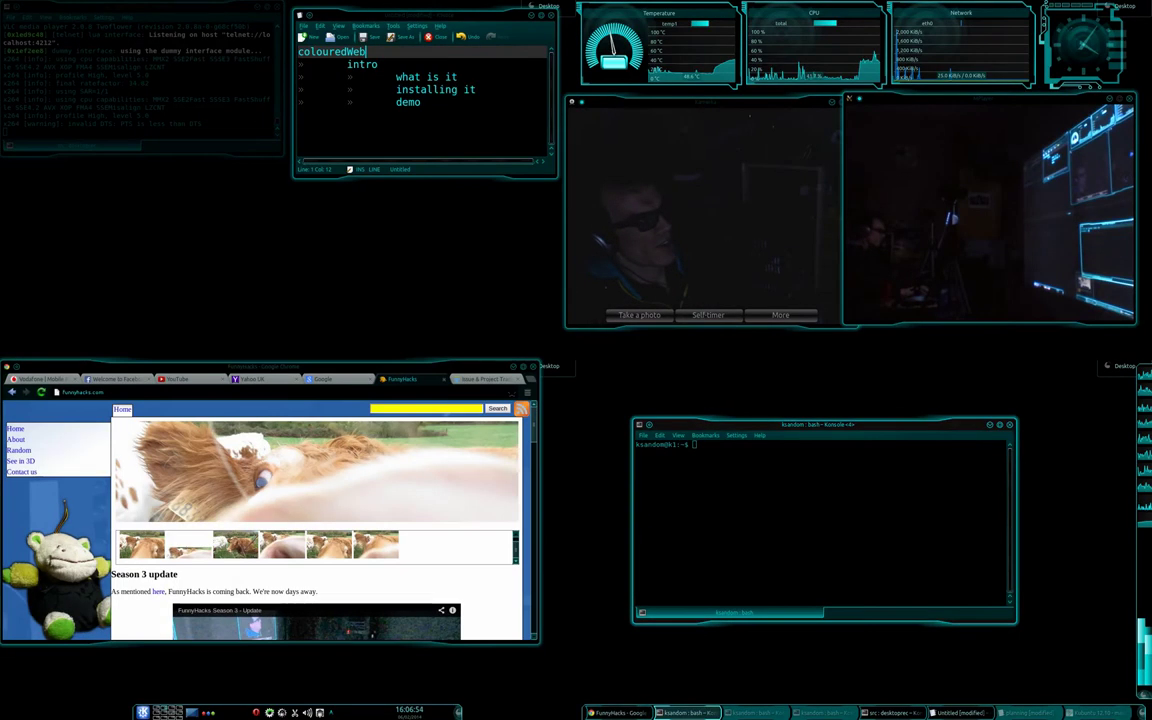
Step: Look through the open Chrome pages from Vodafone to the JIRA page, and return to the Google homepage
{"action": "left_click", "coordinate": [42, 379]}
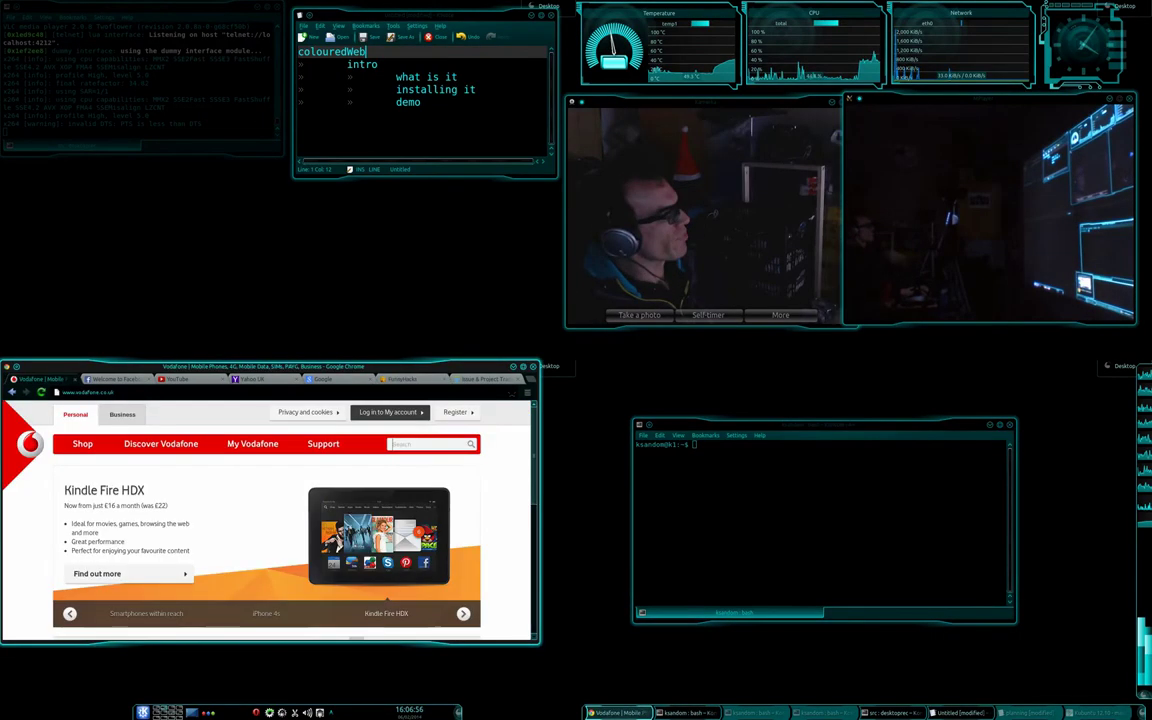
{"action": "key", "text": "ctrl+Tab"}
{"action": "key", "text": "ctrl+Tab"}
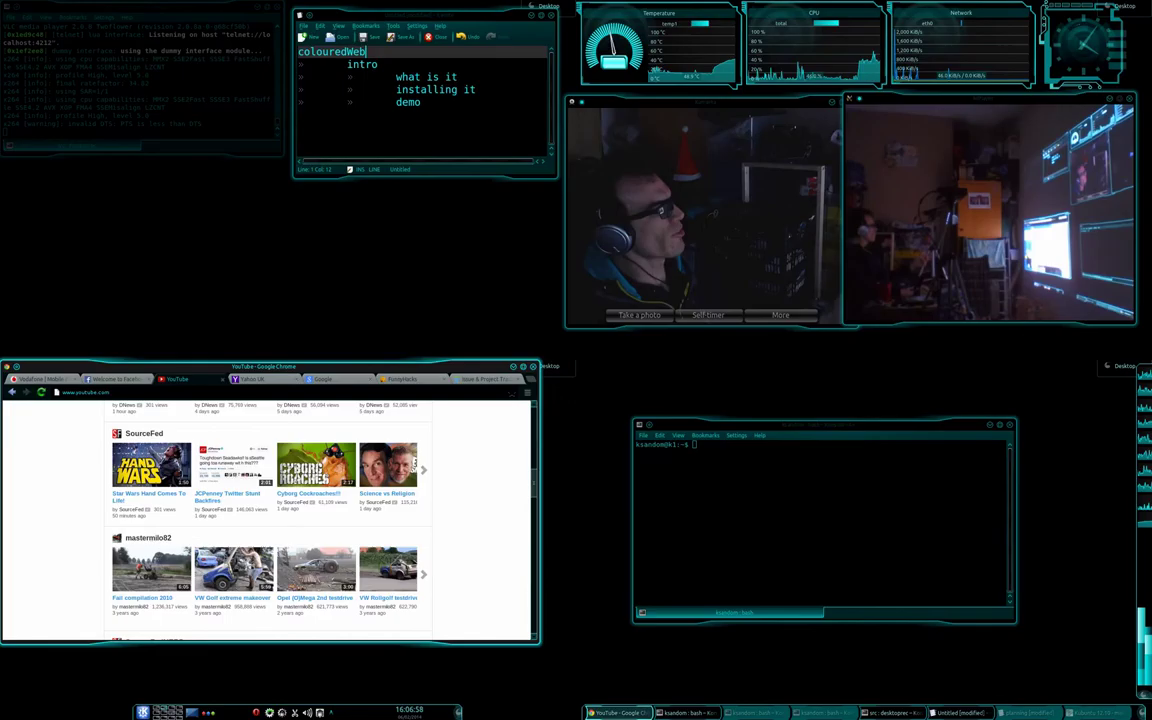
{"action": "key", "text": "ctrl+Tab"}
{"action": "key", "text": "ctrl+Tab"}
{"action": "key", "text": "ctrl+Tab"}
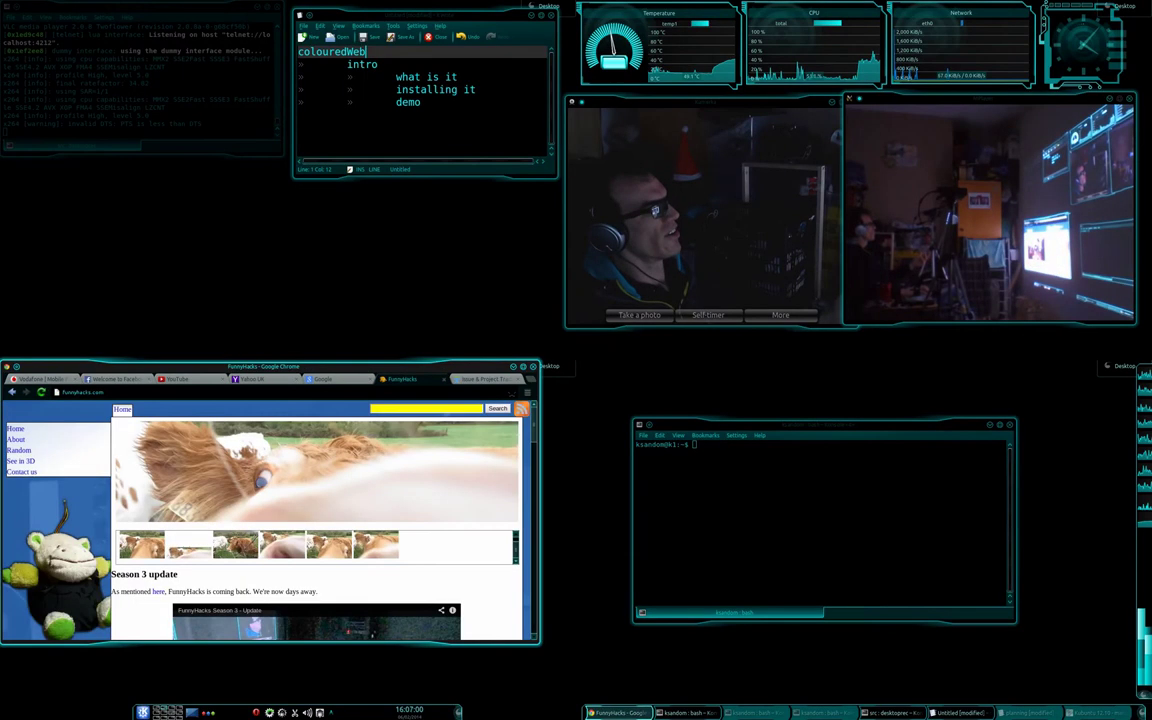
{"action": "key", "text": "ctrl+Tab"}
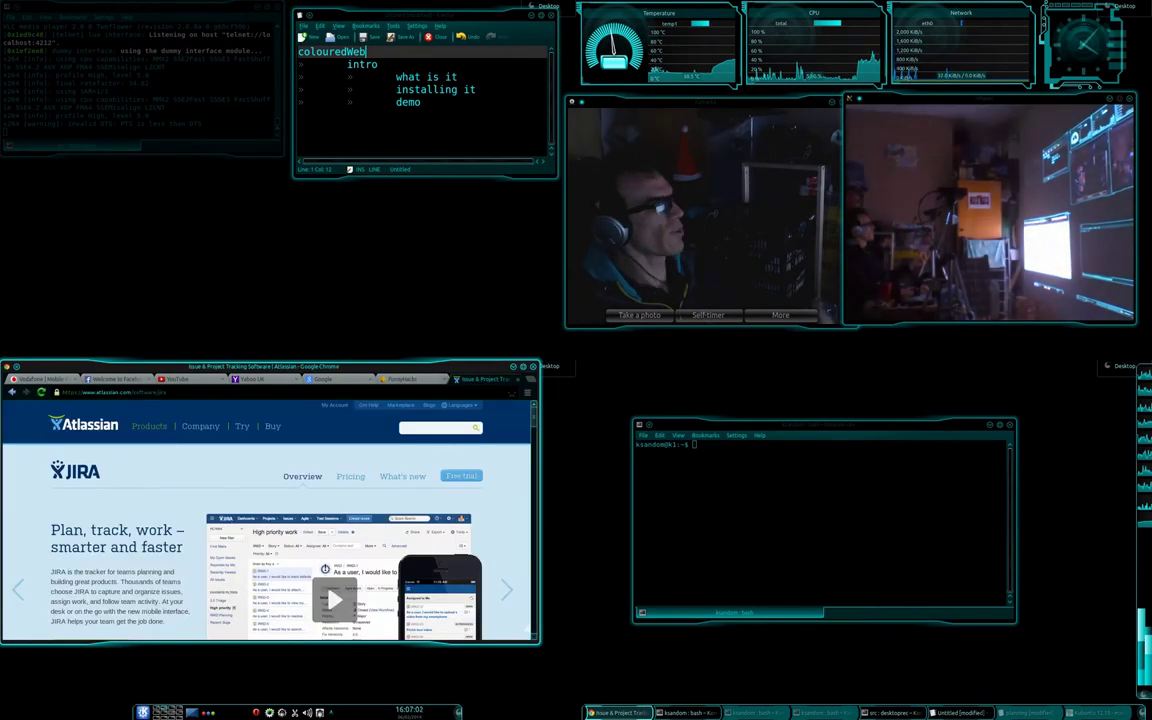
{"action": "key", "text": "ctrl+shift+Tab"}
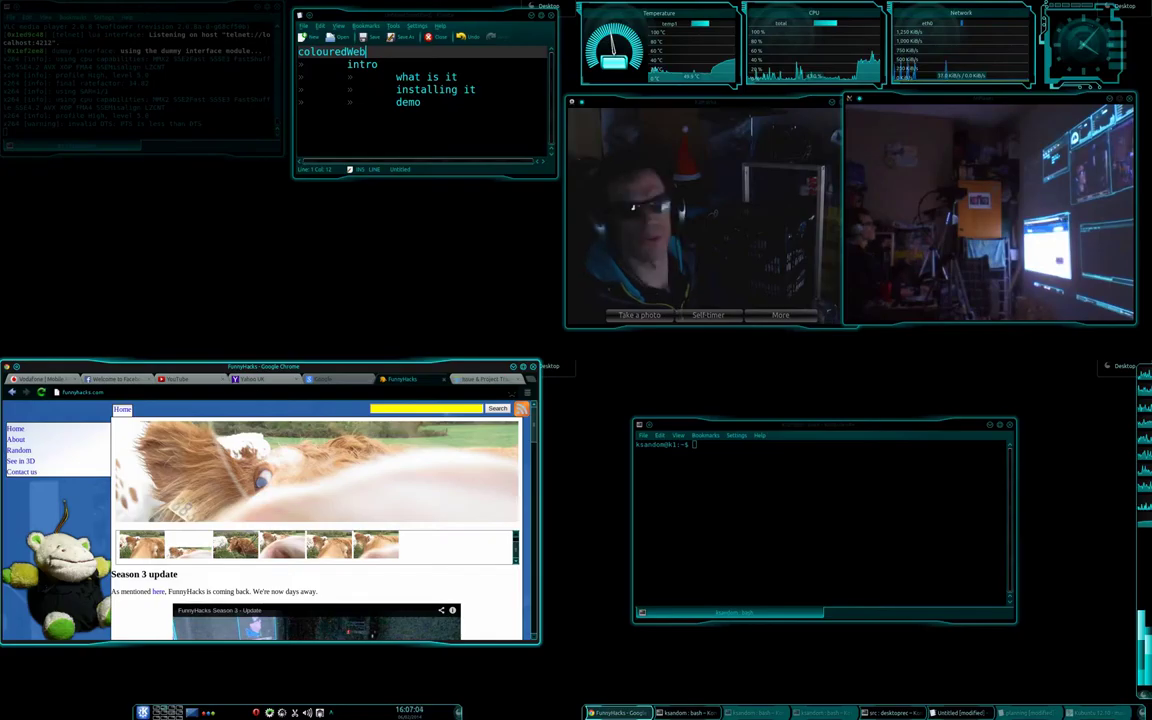
{"action": "key", "text": "ctrl+shift+Tab"}
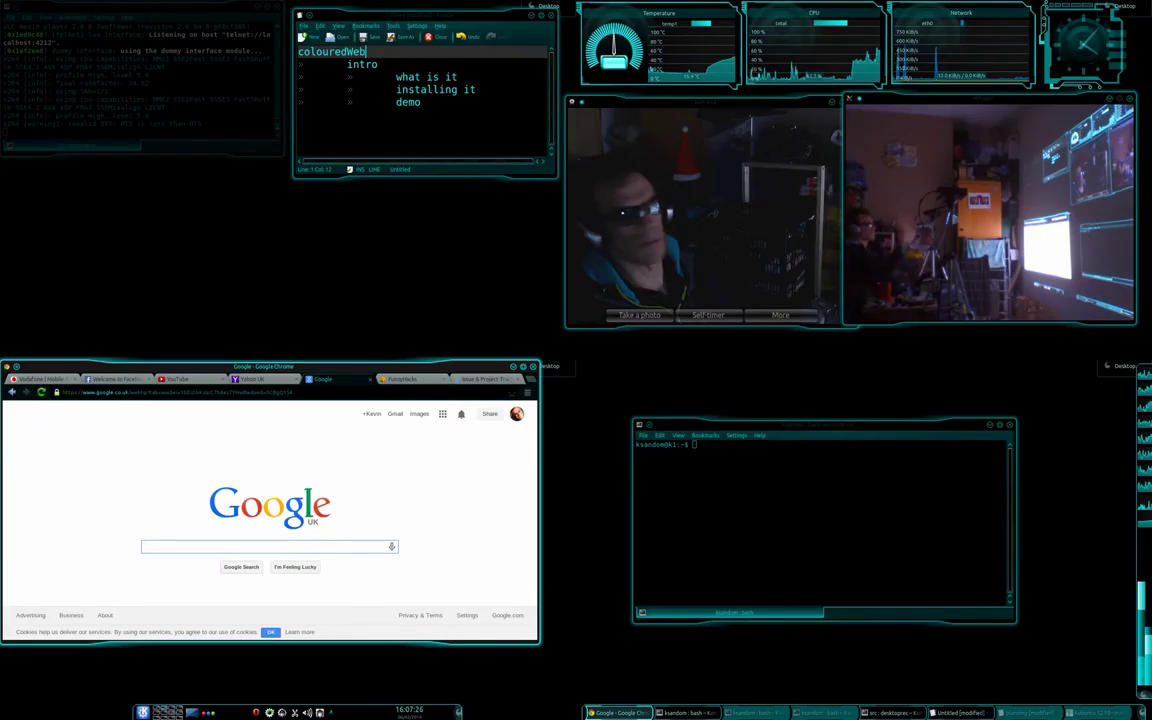
Step: Switch to the Konsole terminal and write the command colouredweb --colourByHex=99eeff --cwOut at the prompt
{"action": "key", "text": "alt+Tab"}
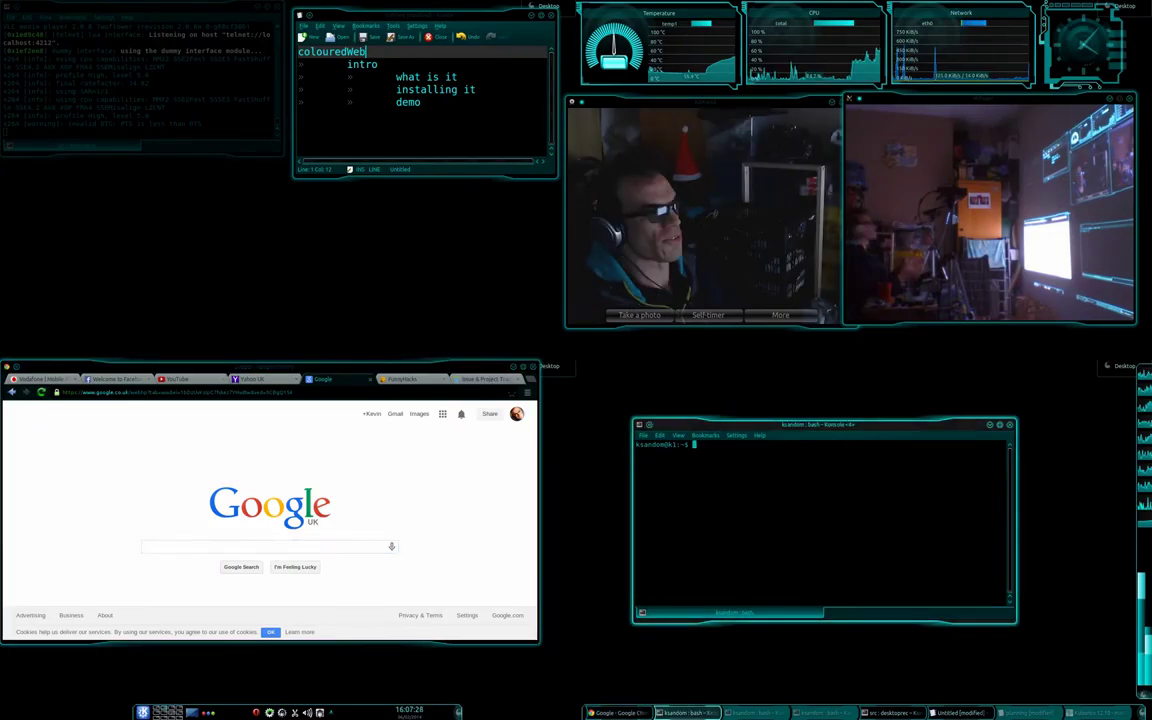
{"action": "type", "text": "colouredweb --colourByHex=99eeff --cwOut"}
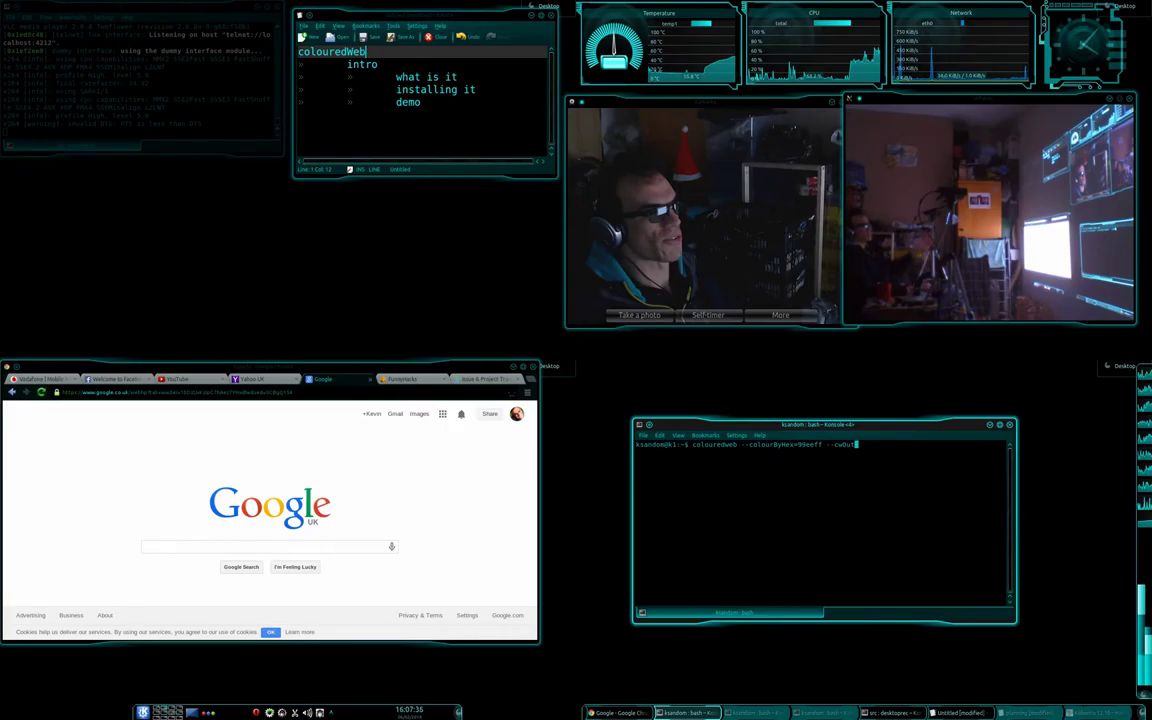
{"action": "key", "text": "ctrl+u"}
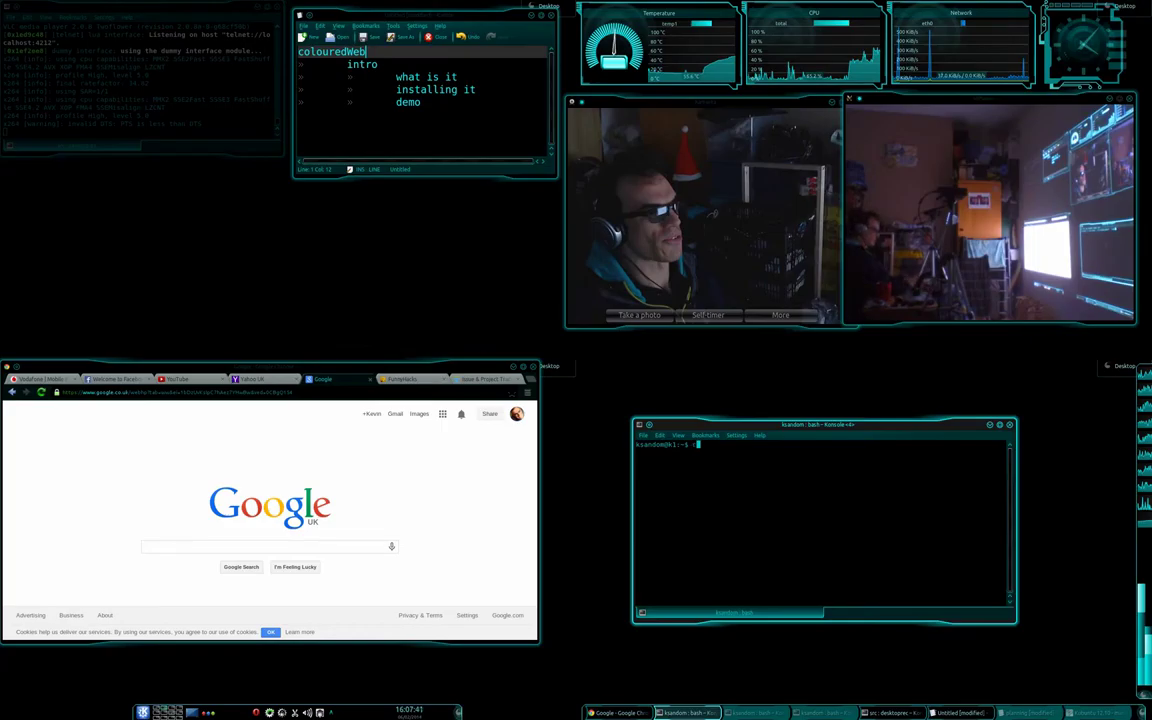
{"action": "type", "text": "colouredweb "}
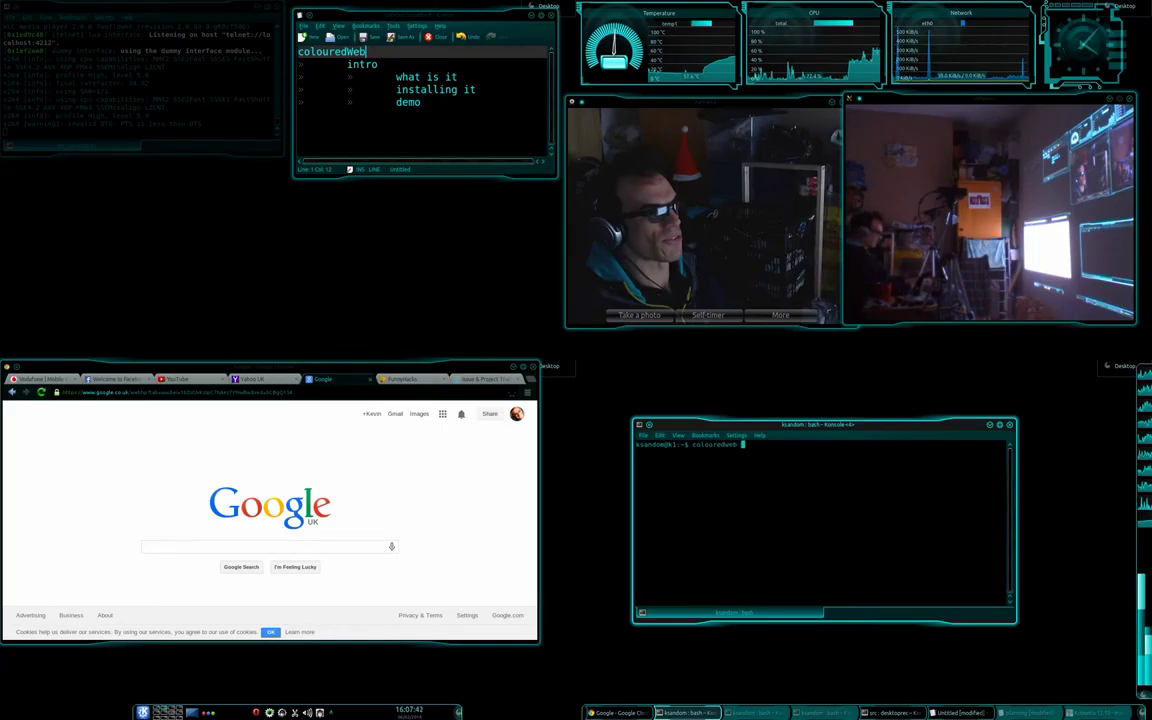
{"action": "type", "text": "--col"}
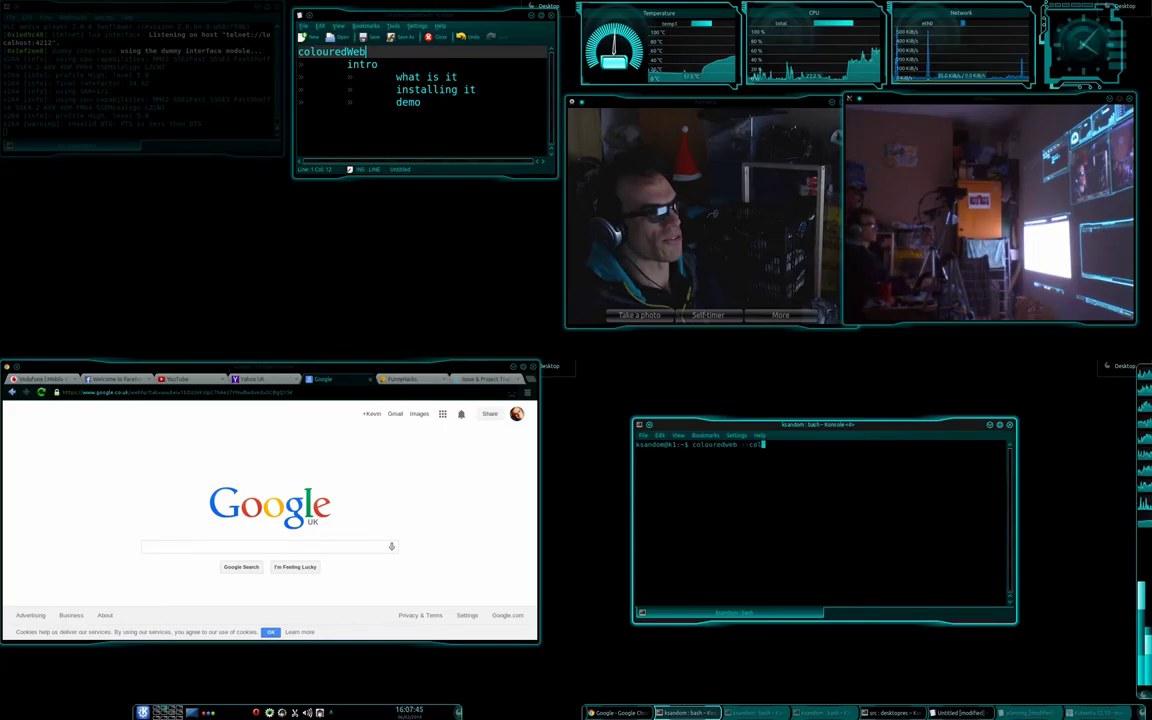
{"action": "type", "text": "ourByHex"}
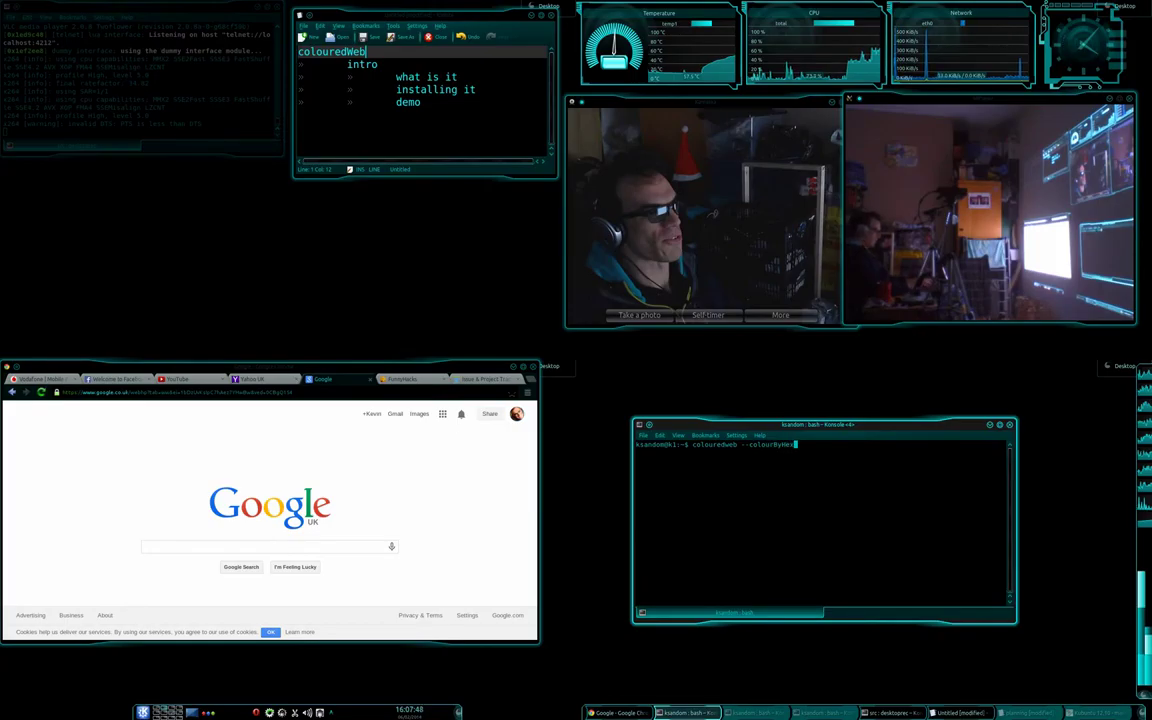
{"action": "type", "text": "=99ee"}
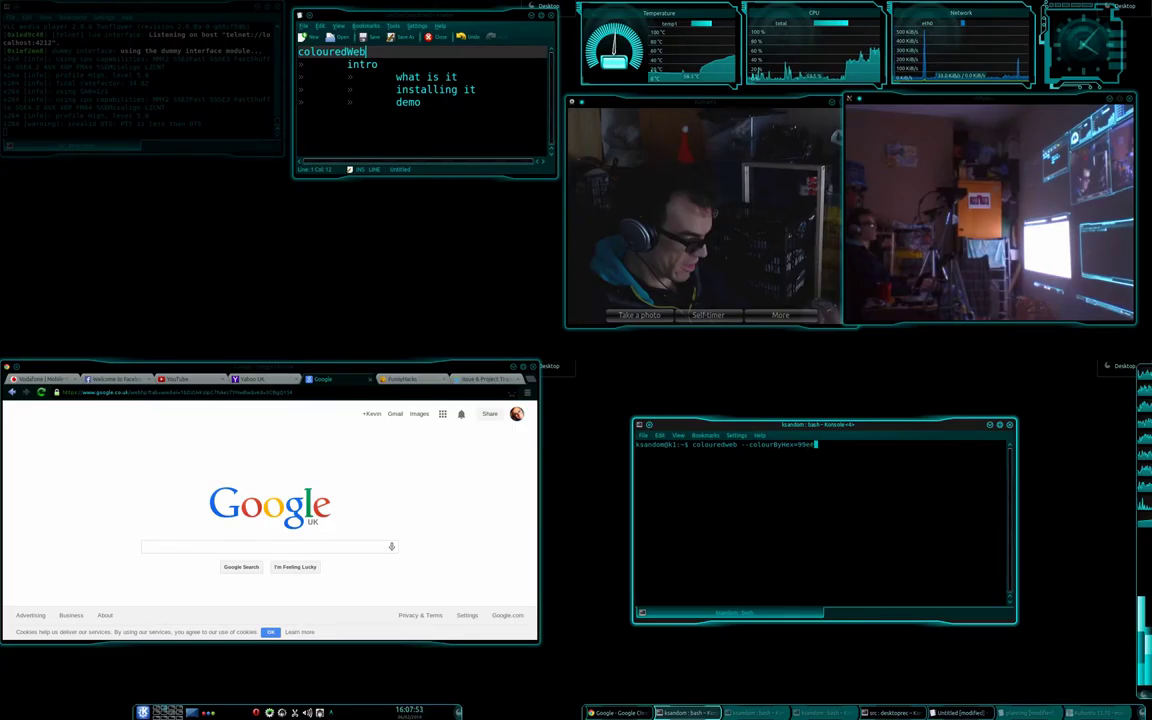
{"action": "type", "text": "ffff"}
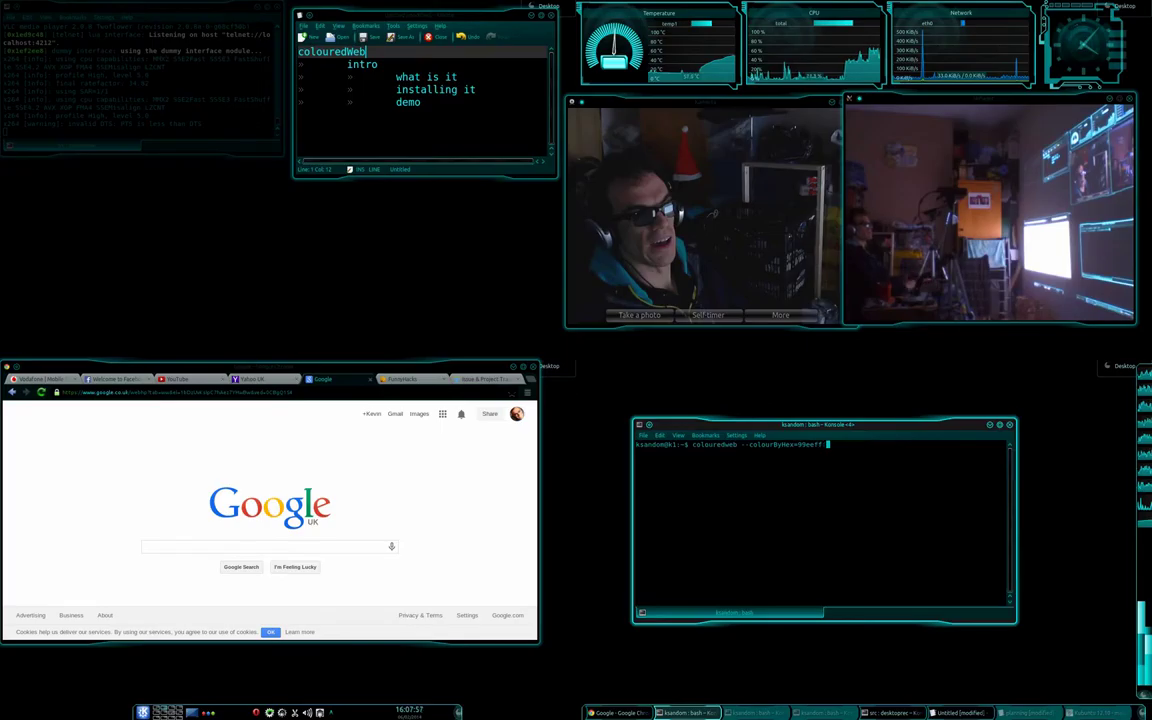
{"action": "type", "text": " --cwOut"}
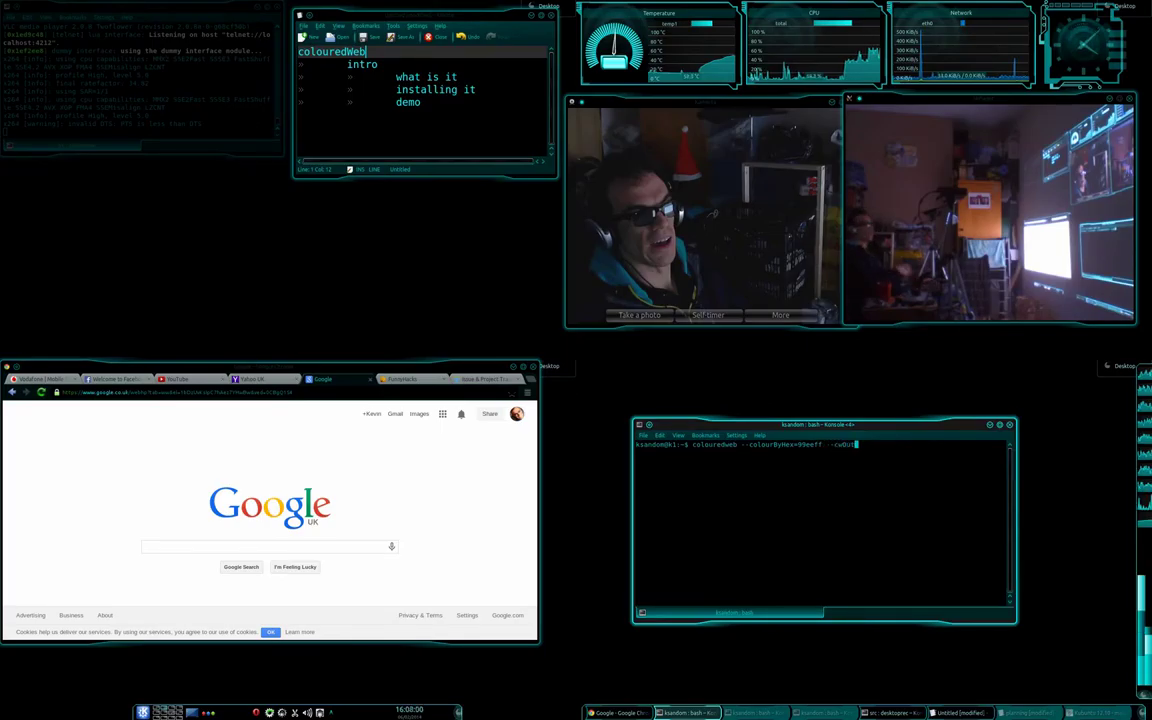
Step: Highlight the hex colour value and its middle pair of digits in the colouredweb command, clear the highlight and run the command
{"action": "left_click_drag", "start_coordinate": [798, 445], "coordinate": [810, 445]}
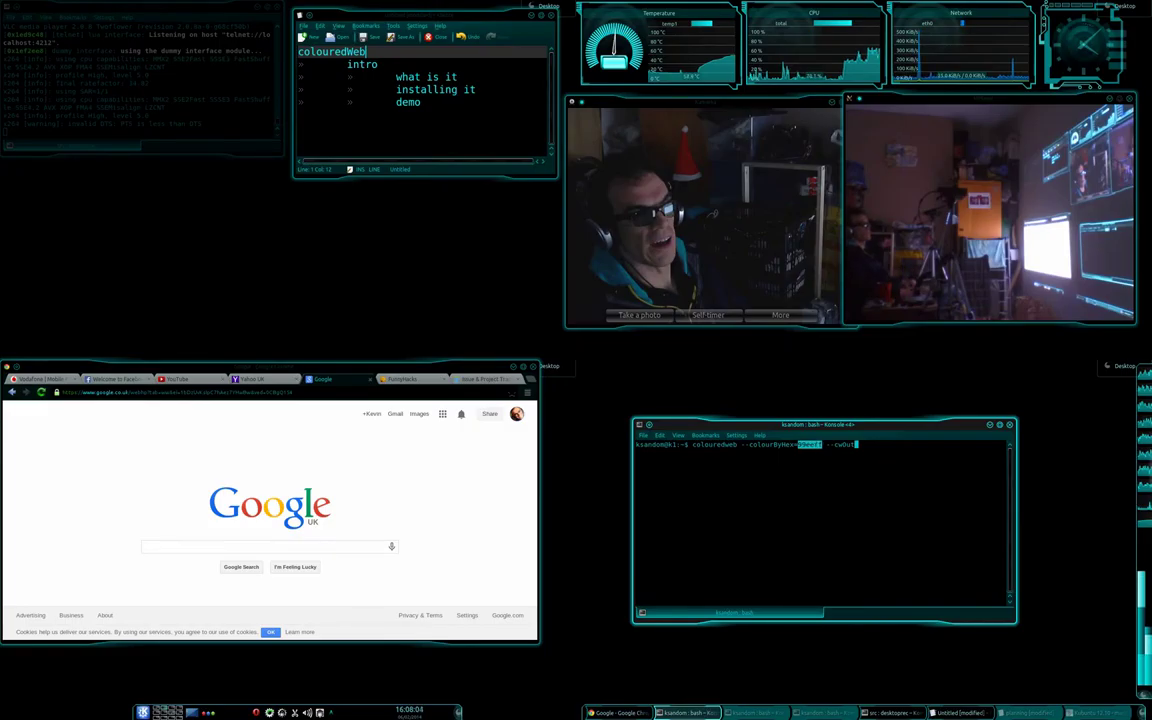
{"action": "left_click_drag", "start_coordinate": [800, 445], "coordinate": [805, 445]}
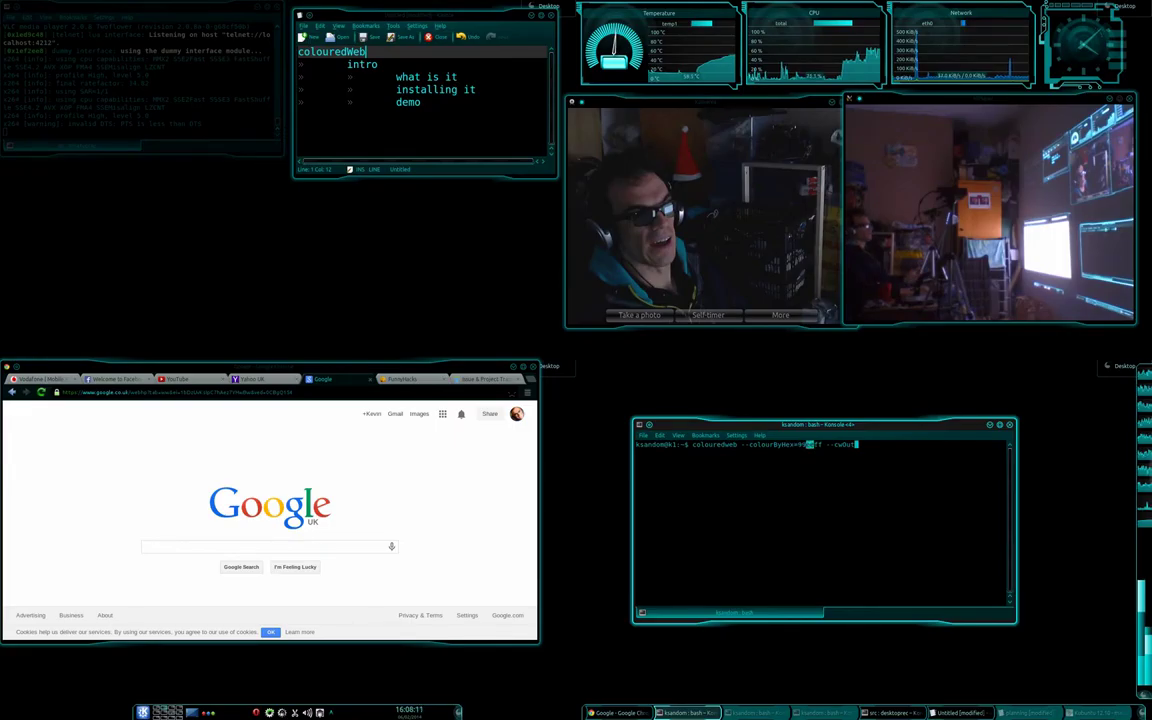
{"action": "left_click", "coordinate": [814, 445]}
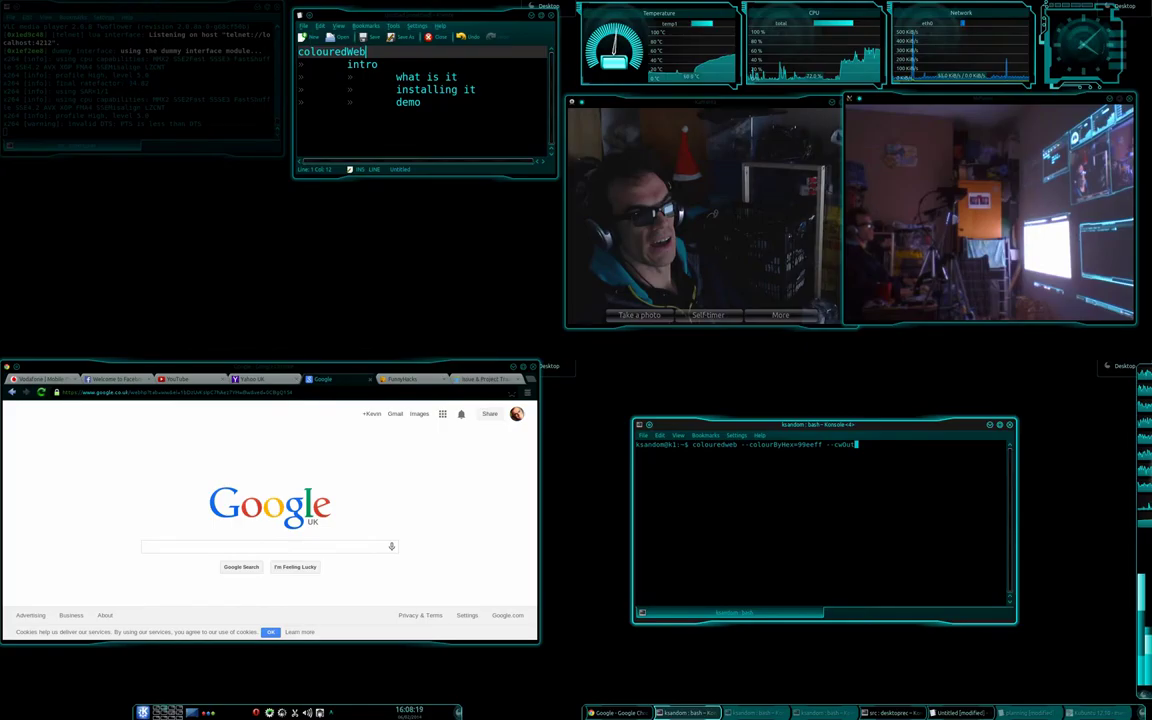
{"action": "key", "text": "Return"}
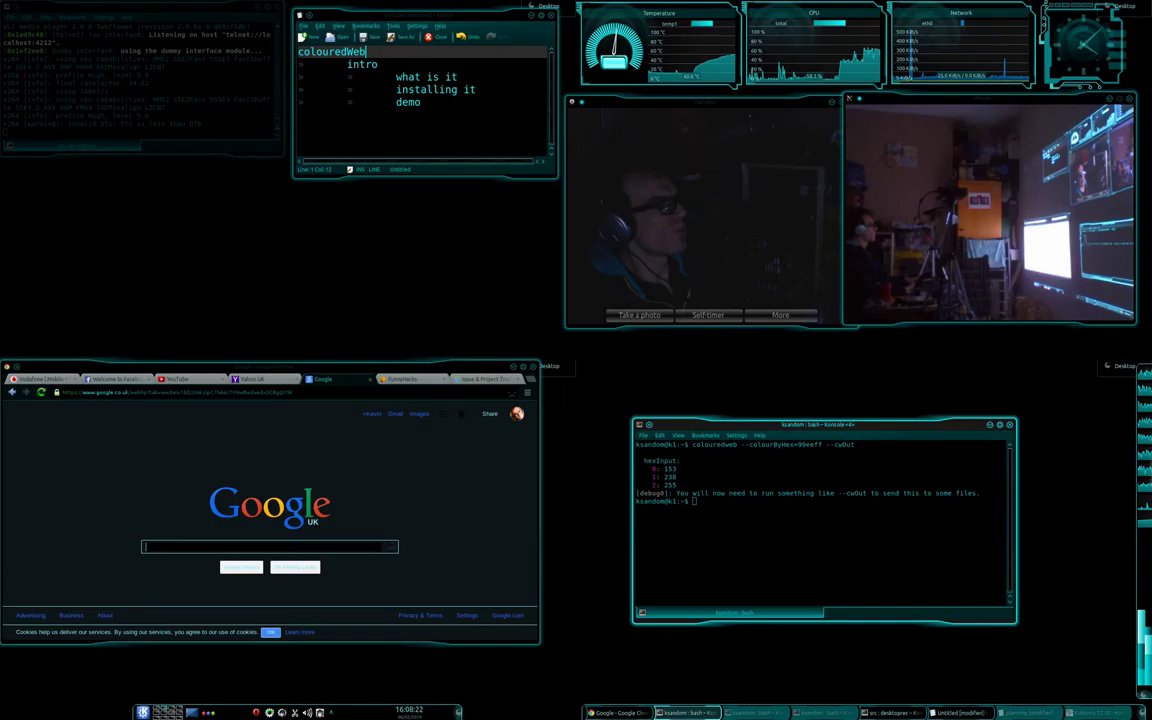
Step: Switch to Chrome, search Google for "blah" and examine the recoloured results page
{"action": "key", "text": "alt+Tab"}
{"action": "type", "text": "blah"}
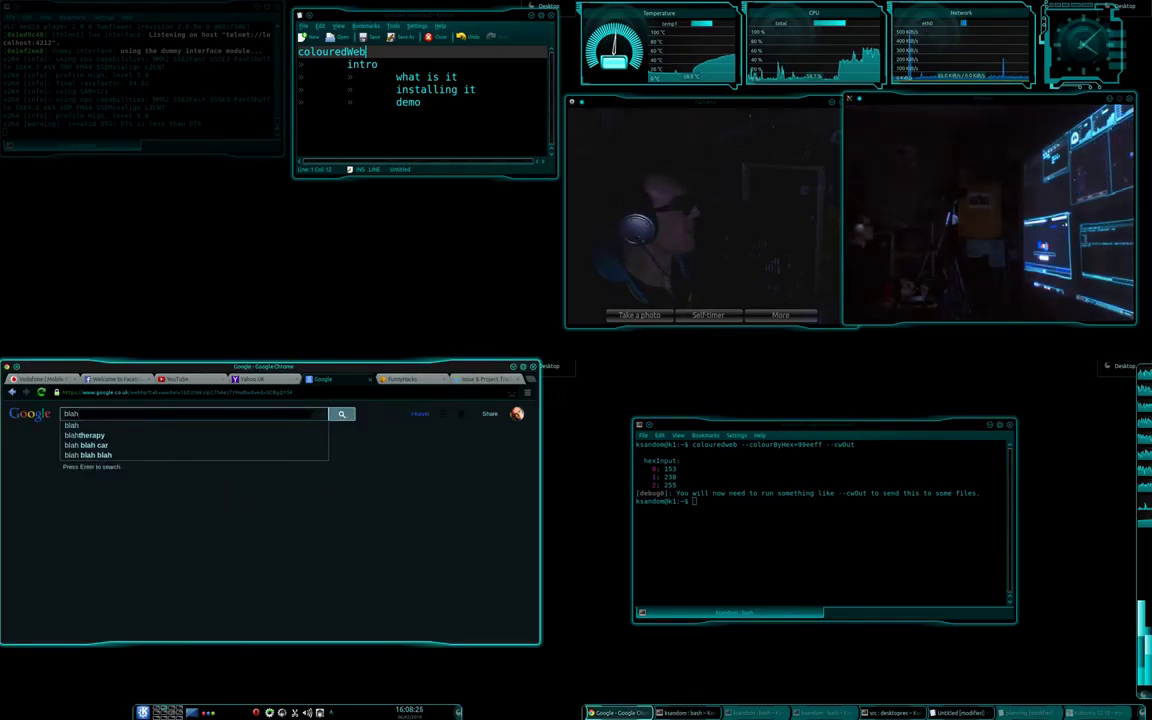
{"action": "key", "text": "Return"}
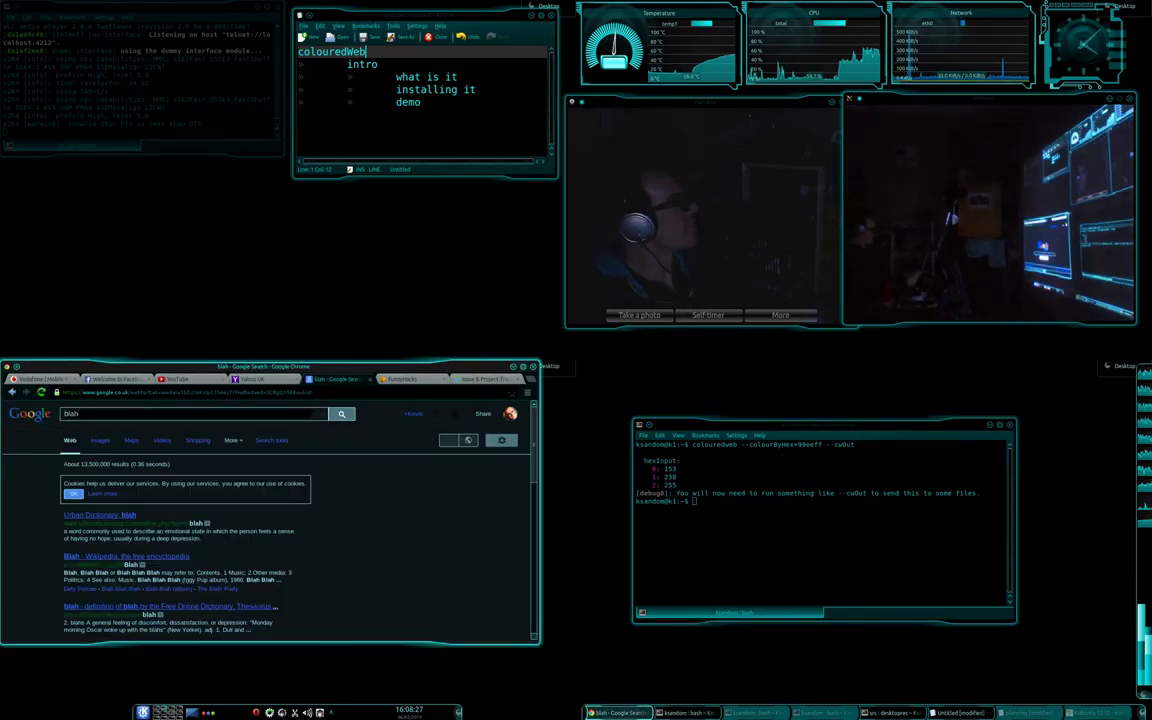
{"action": "scroll", "coordinate": [180, 500], "scroll_direction": "down", "scroll_amount": 5}
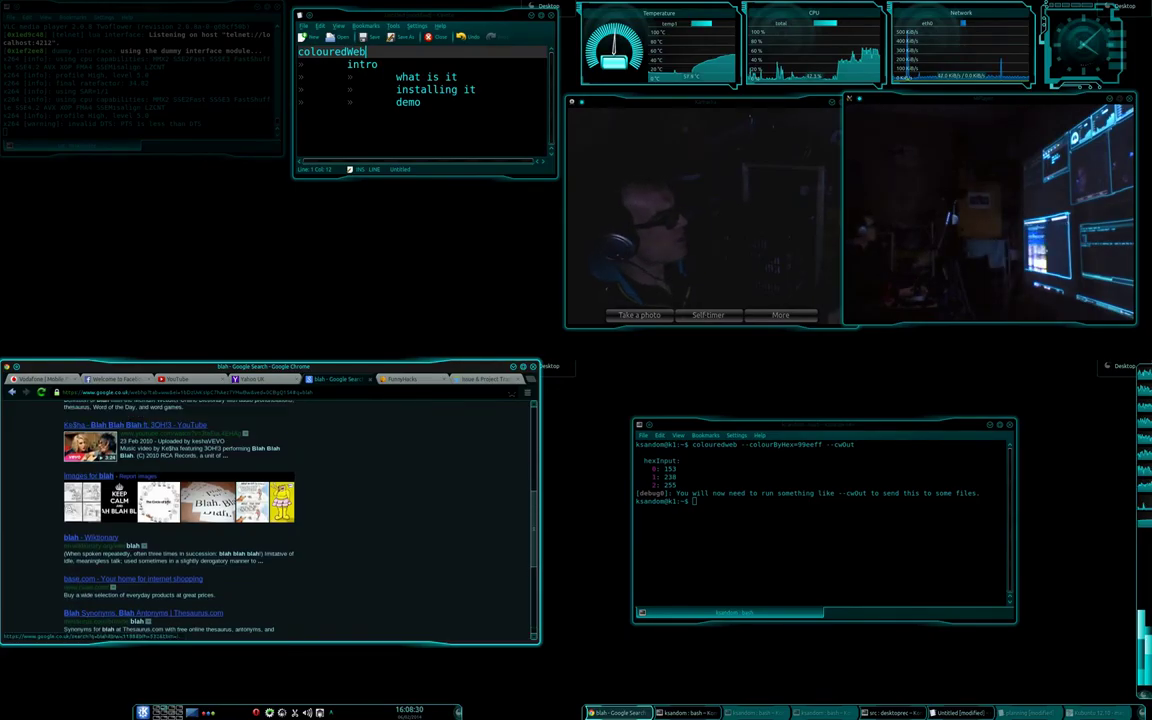
{"action": "scroll", "coordinate": [180, 500], "scroll_direction": "up", "scroll_amount": 5}
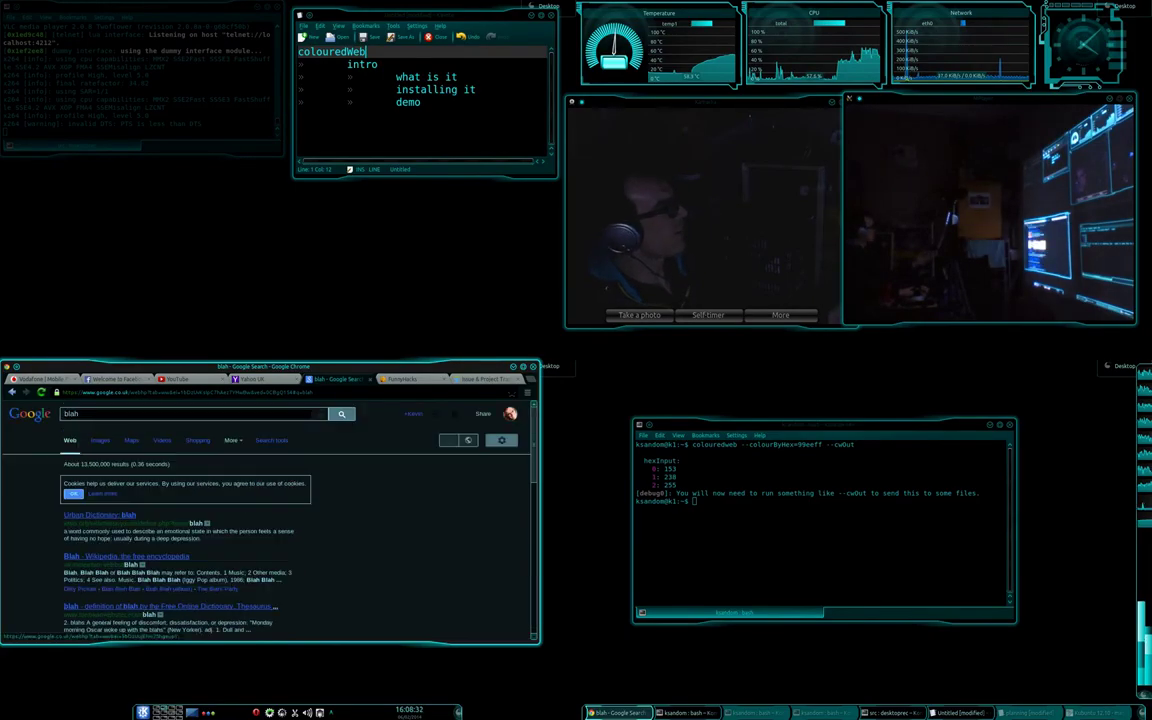
{"action": "scroll", "coordinate": [180, 500], "scroll_direction": "down", "scroll_amount": 5}
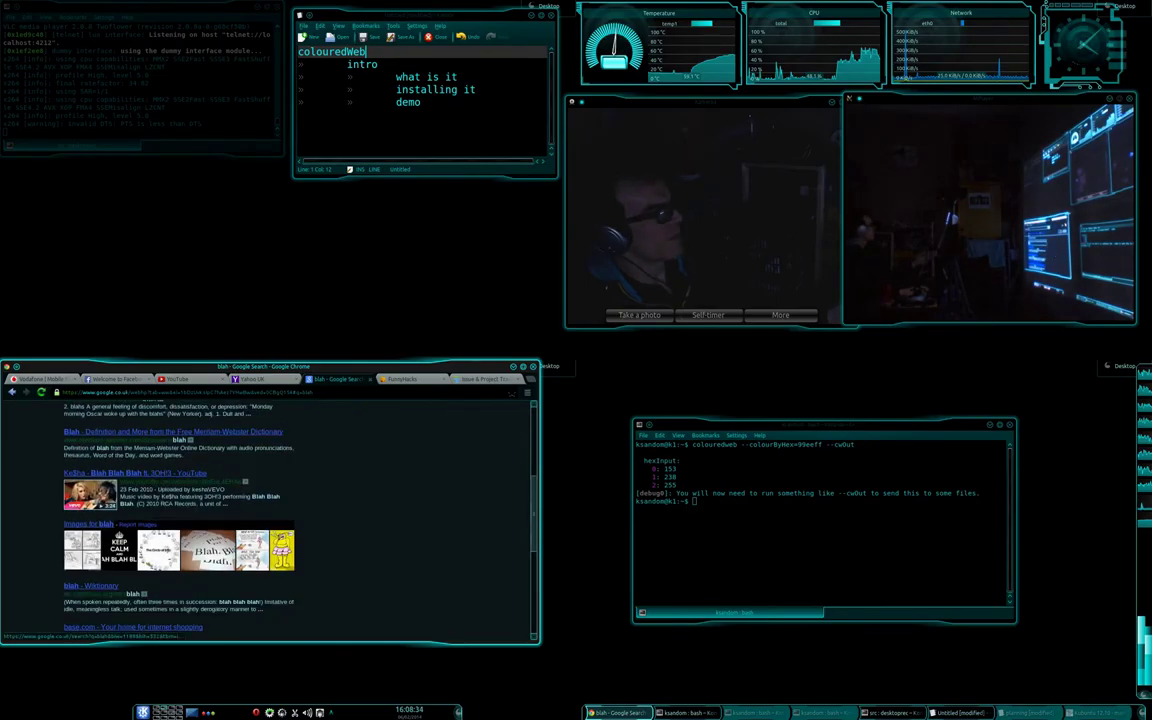
{"action": "scroll", "coordinate": [180, 500], "scroll_direction": "down", "scroll_amount": 5}
{"action": "scroll", "coordinate": [180, 500], "scroll_direction": "up", "scroll_amount": 10}
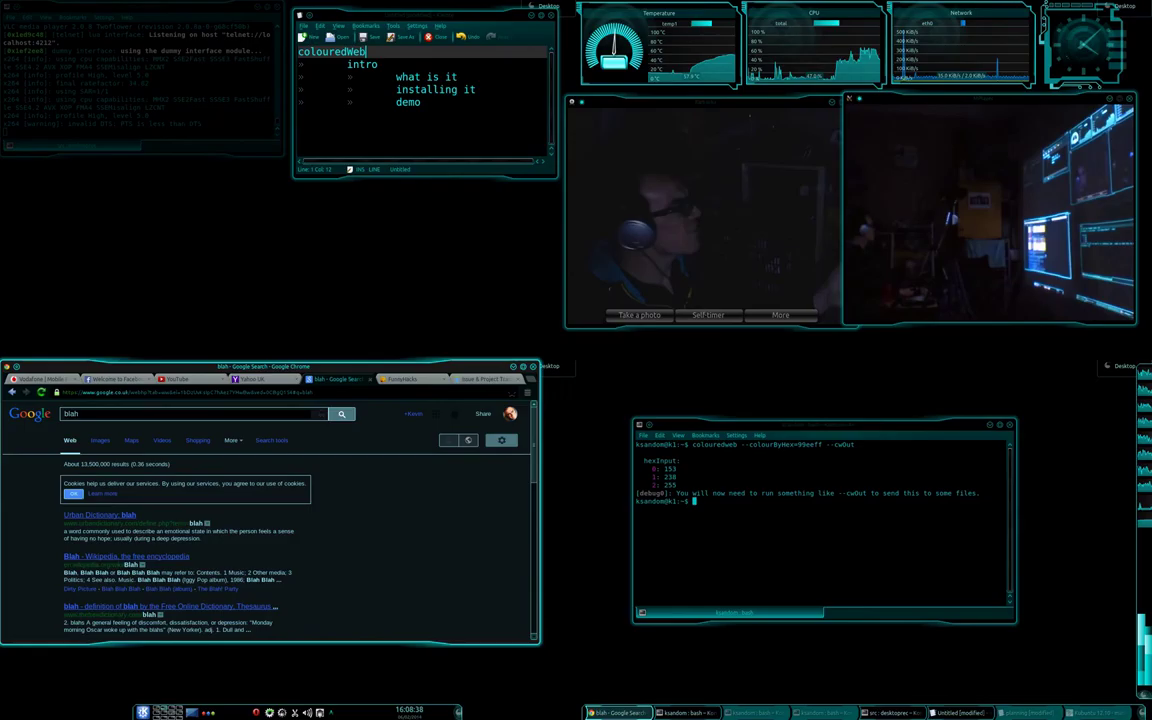
Step: Return to the terminal, recall the last colouredweb command and remove its --colourByHex option, leaving only --cwOut
{"action": "key", "text": "alt+Tab"}
{"action": "key", "text": "Up"}
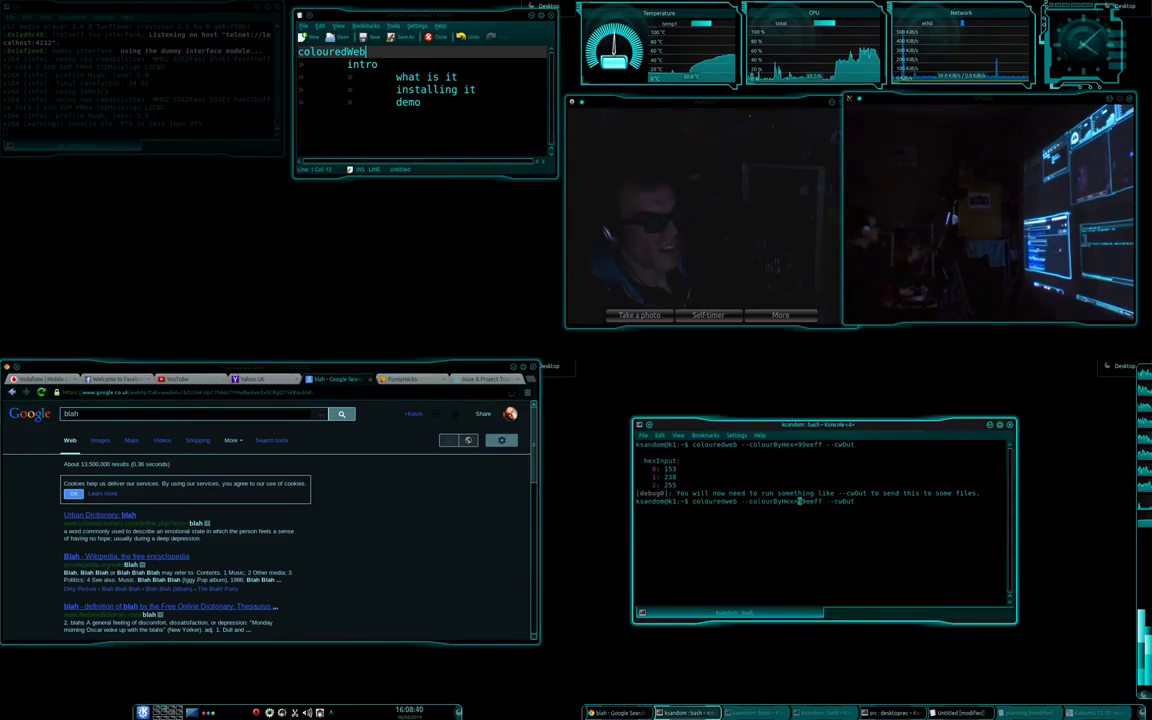
{"action": "key", "text": "BackSpace"}
{"action": "key", "text": "BackSpace"}
{"action": "key", "text": "BackSpace"}
{"action": "key", "text": "BackSpace"}
{"action": "key", "text": "BackSpace"}
{"action": "key", "text": "BackSpace"}
{"action": "key", "text": "BackSpace"}
{"action": "key", "text": "BackSpace"}
{"action": "key", "text": "BackSpace"}
{"action": "key", "text": "BackSpace"}
{"action": "key", "text": "BackSpace"}
{"action": "key", "text": "BackSpace"}
{"action": "key", "text": "BackSpace"}
{"action": "key", "text": "BackSpace"}
{"action": "key", "text": "BackSpace"}
{"action": "key", "text": "Delete"}
{"action": "key", "text": "Delete"}
{"action": "key", "text": "Delete"}
{"action": "key", "text": "Delete"}
{"action": "key", "text": "Delete"}
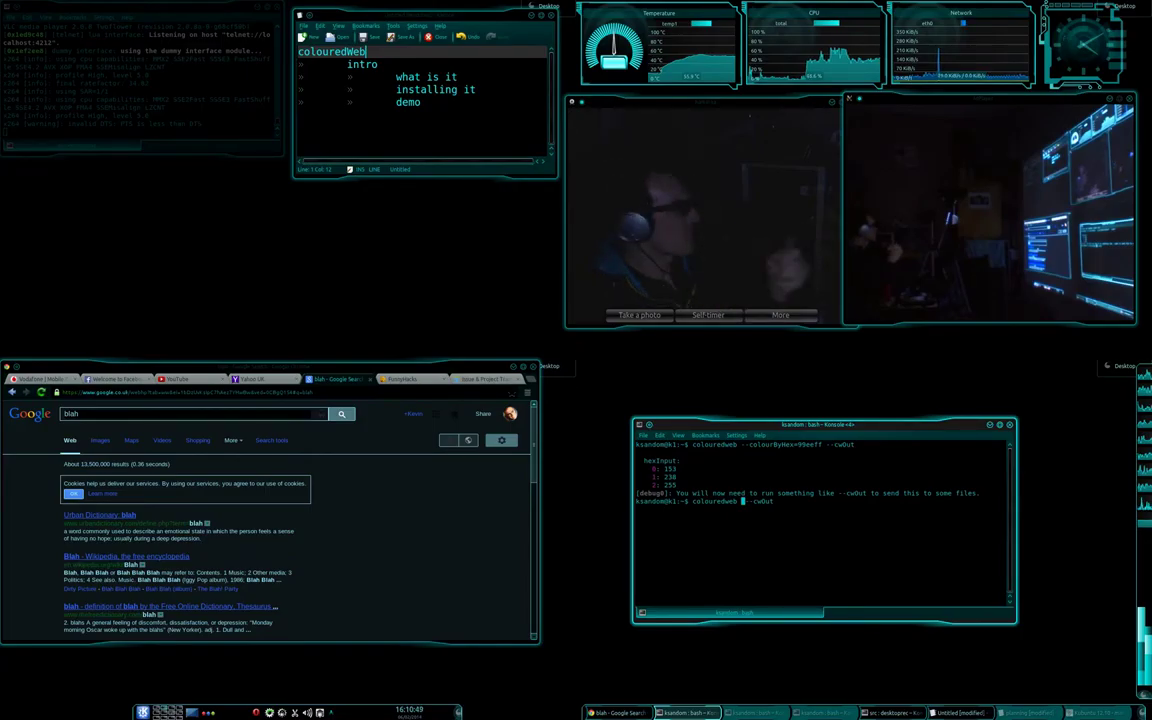
Step: Highlight the --colourByHex=99eeff option in the earlier terminal command, clear the highlight and run colouredweb --cwOut
{"action": "key", "text": "alt+Tab"}
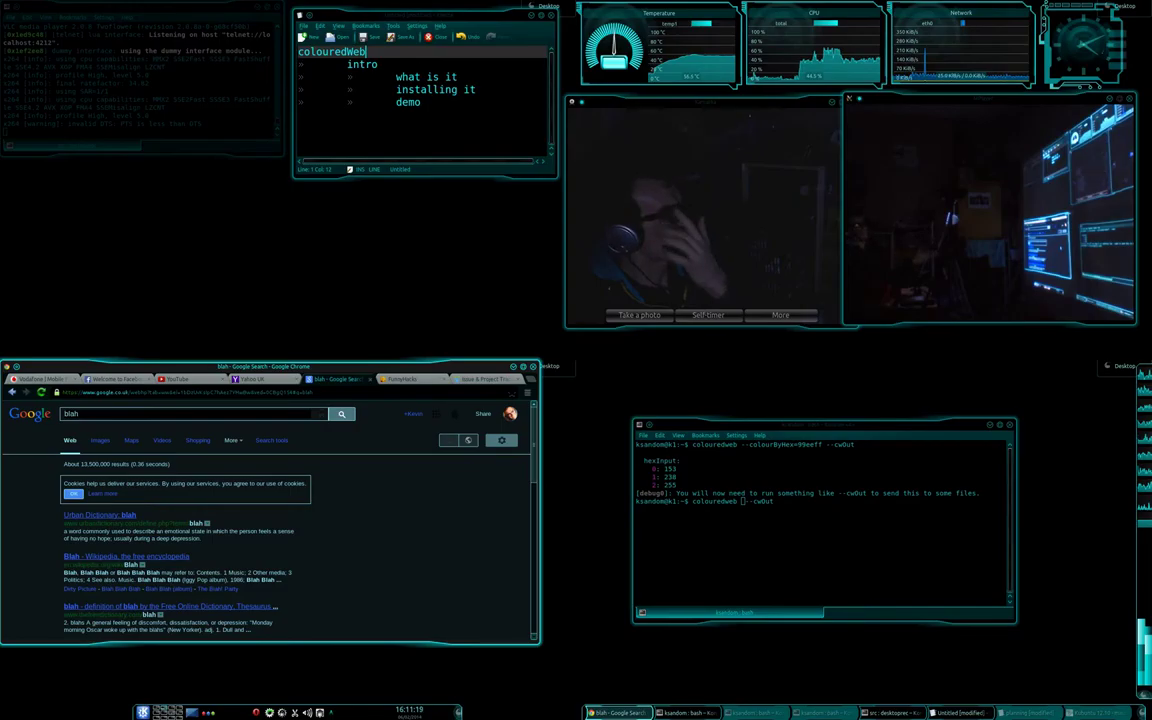
{"action": "key", "text": "alt+Tab"}
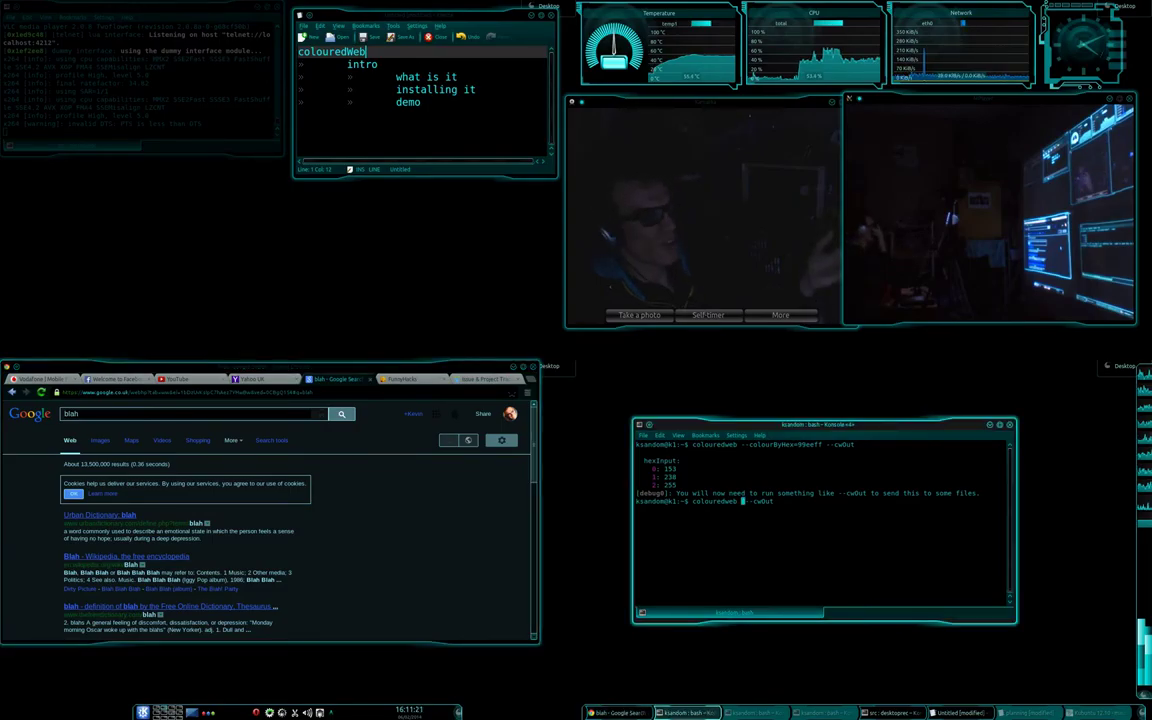
{"action": "left_click_drag", "start_coordinate": [742, 445], "coordinate": [822, 445]}
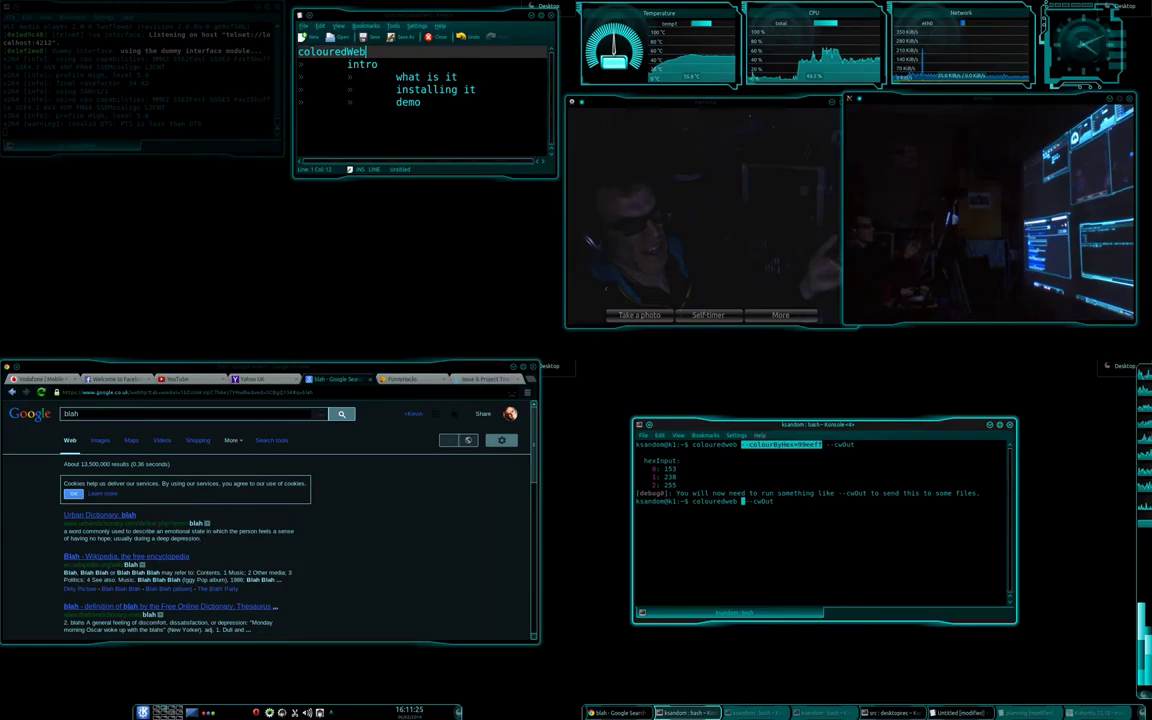
{"action": "left_click", "coordinate": [822, 446]}
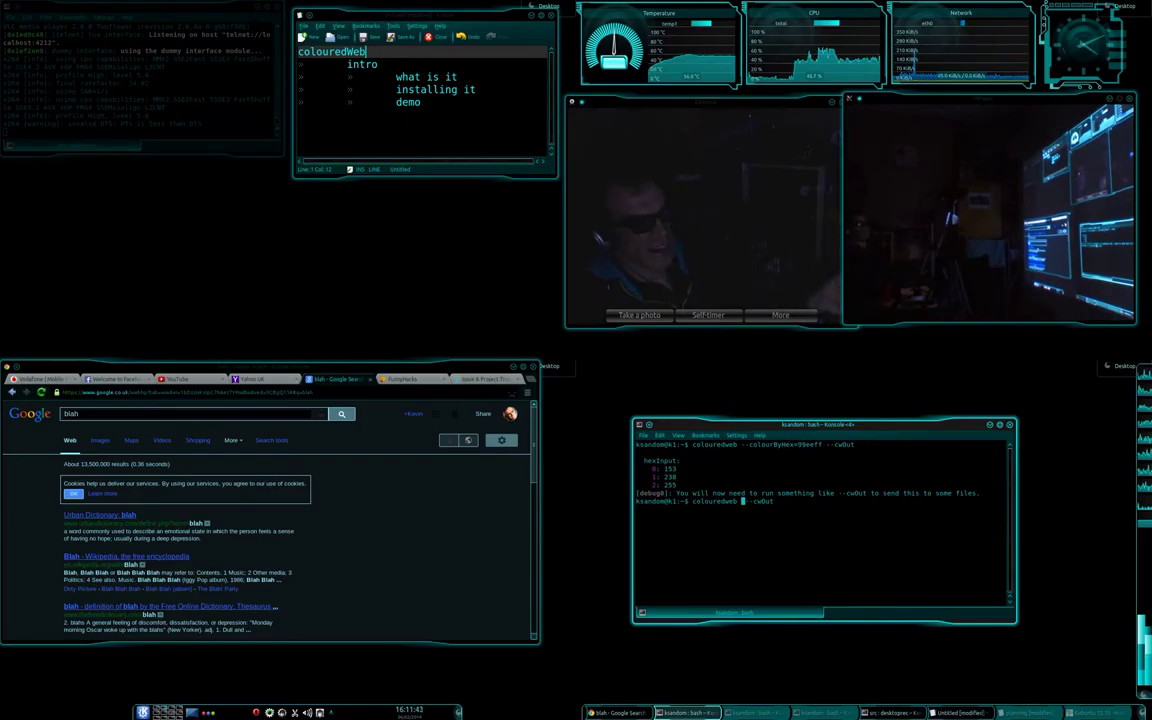
{"action": "key", "text": "Return"}
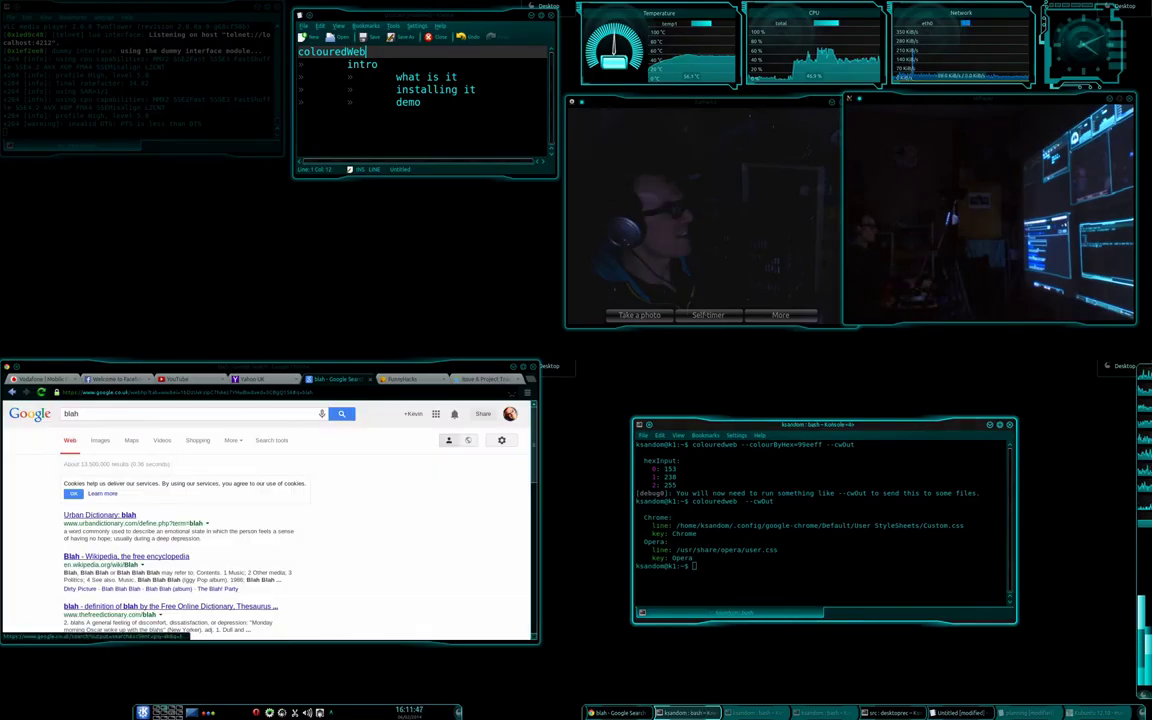
Step: Examine the full length of the "blah" Google results page in Chrome with its original colours
{"action": "scroll", "coordinate": [267, 520], "scroll_direction": "down", "scroll_amount": 15}
{"action": "scroll", "coordinate": [265, 520], "scroll_direction": "down", "scroll_amount": 3}
{"action": "scroll", "coordinate": [265, 520], "scroll_direction": "up", "scroll_amount": 10}
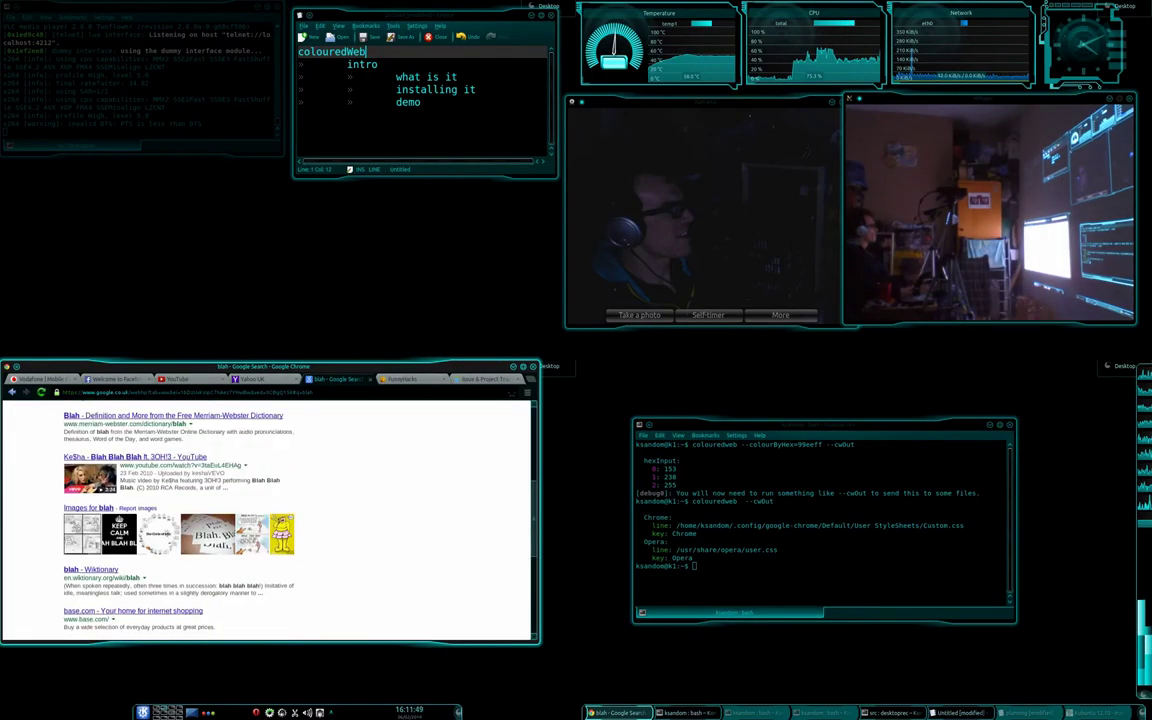
{"action": "scroll", "coordinate": [265, 520], "scroll_direction": "down", "scroll_amount": 10}
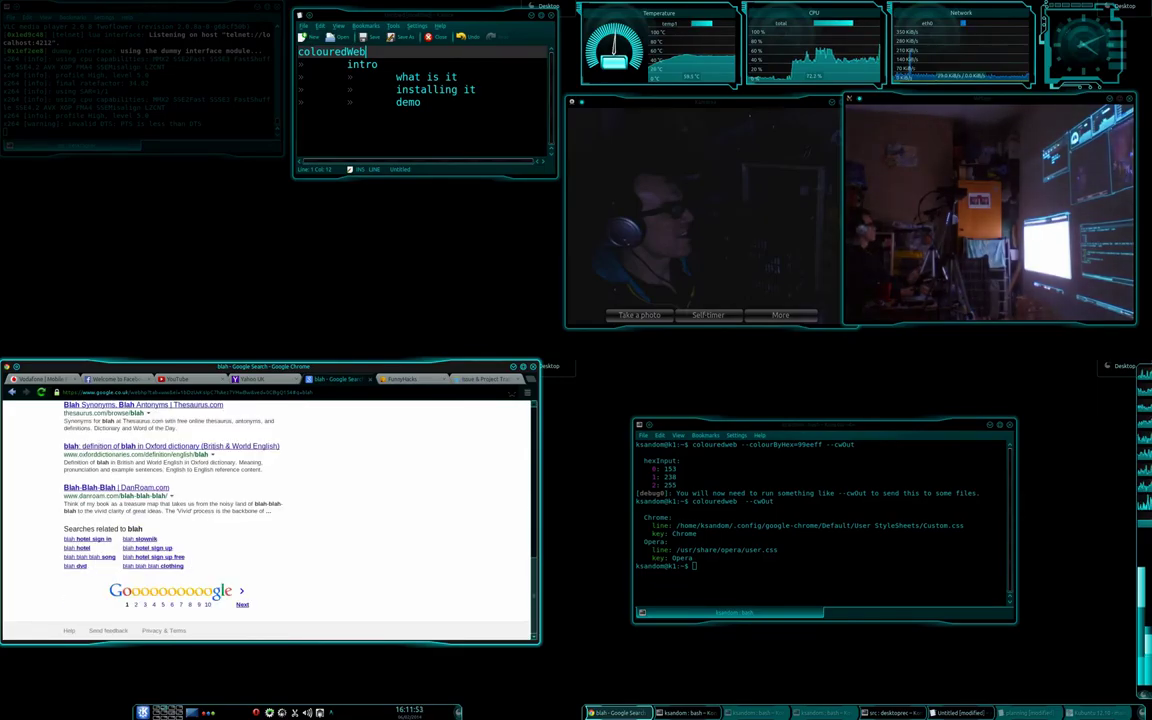
{"action": "scroll", "coordinate": [265, 520], "scroll_direction": "up", "scroll_amount": 10}
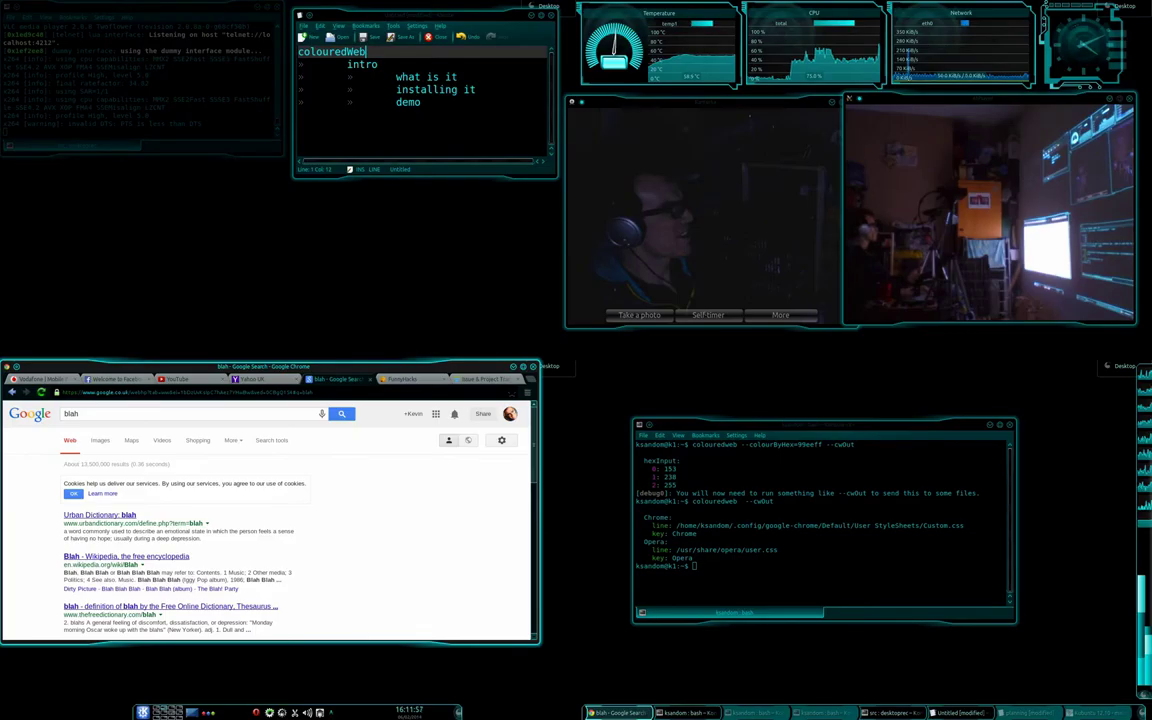
{"action": "scroll", "coordinate": [265, 520], "scroll_direction": "down", "scroll_amount": 2}
{"action": "scroll", "coordinate": [265, 520], "scroll_direction": "up", "scroll_amount": 3}
Step: Launch Firefox, load the same "blah" Google results page for comparison, look through it and close Firefox
{"action": "key", "text": "ctrl+l"}
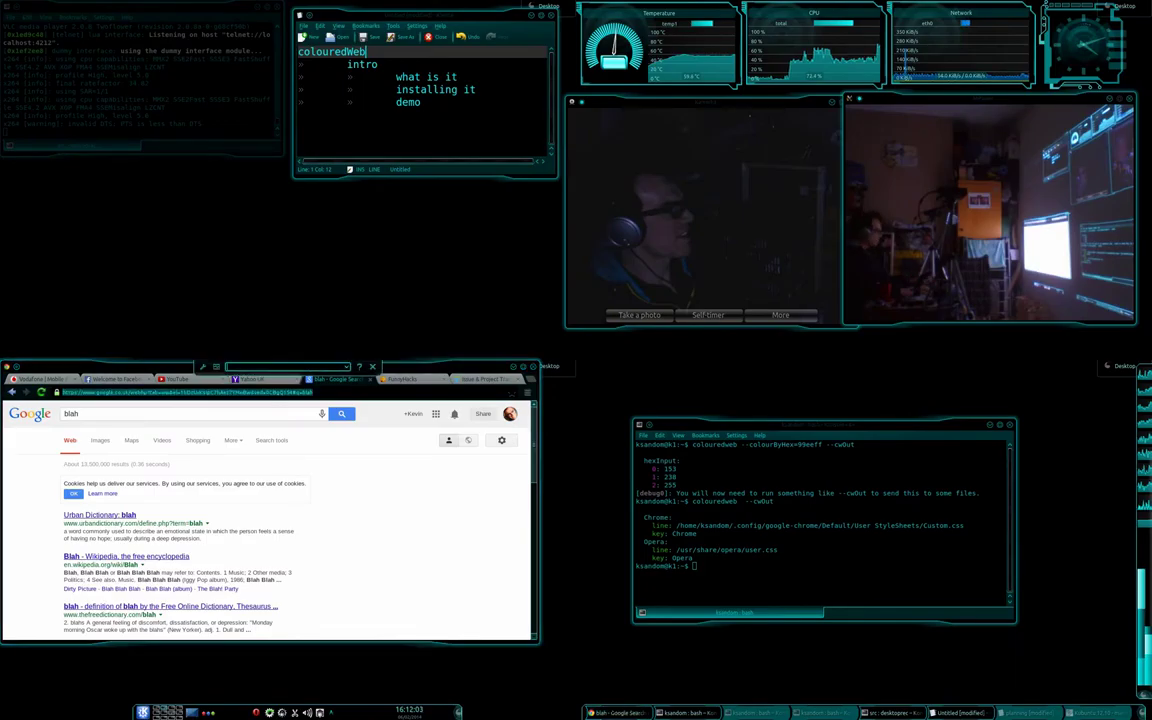
{"action": "key", "text": "alt+F2"}
{"action": "type", "text": "firefox"}
{"action": "key", "text": "Return"}
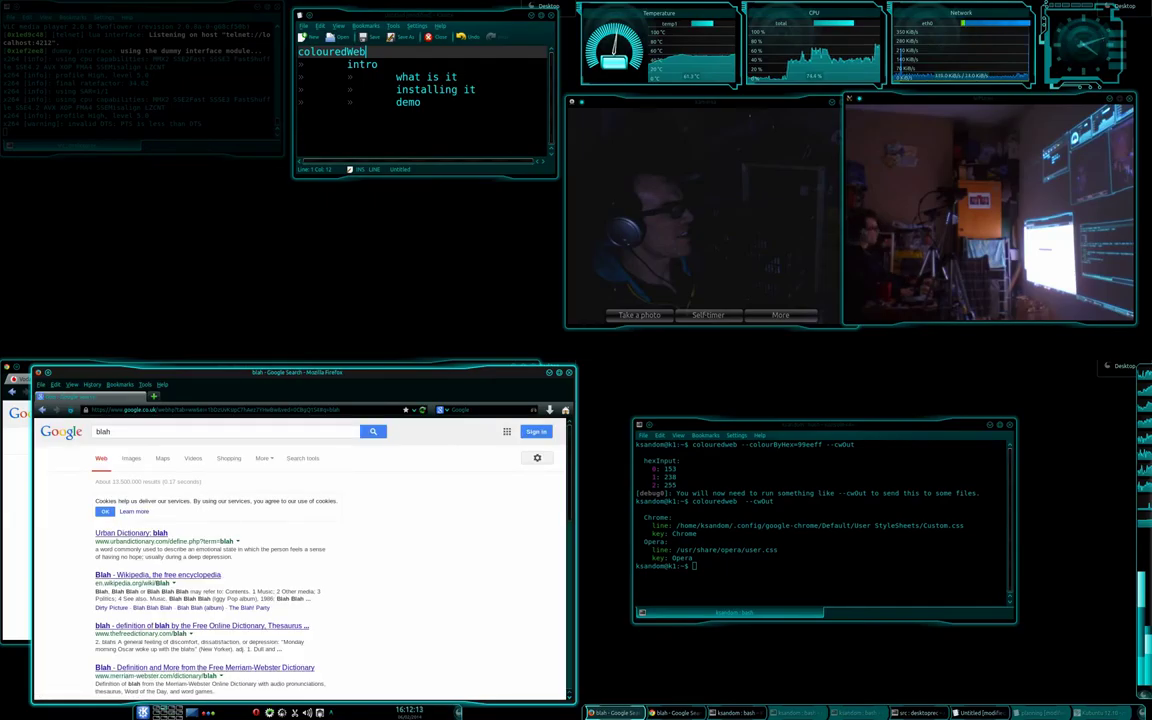
{"action": "scroll", "coordinate": [300, 560], "scroll_direction": "down", "scroll_amount": 10}
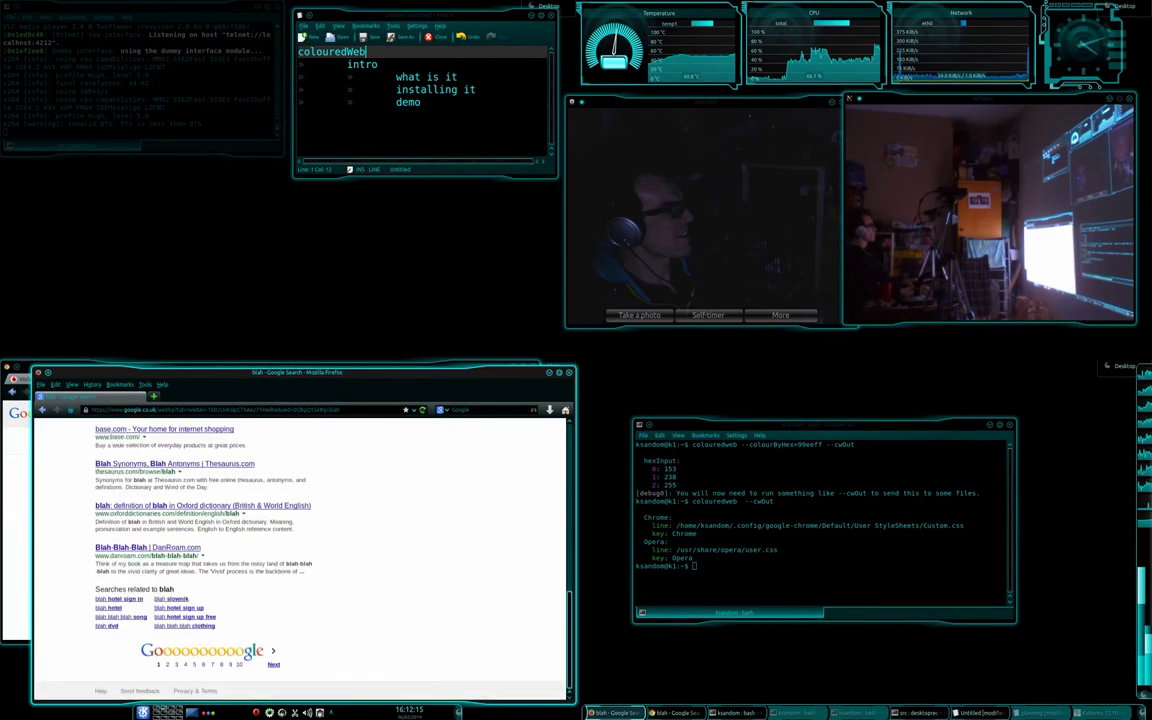
{"action": "scroll", "coordinate": [300, 560], "scroll_direction": "up", "scroll_amount": 10}
{"action": "key", "text": "alt+F4"}
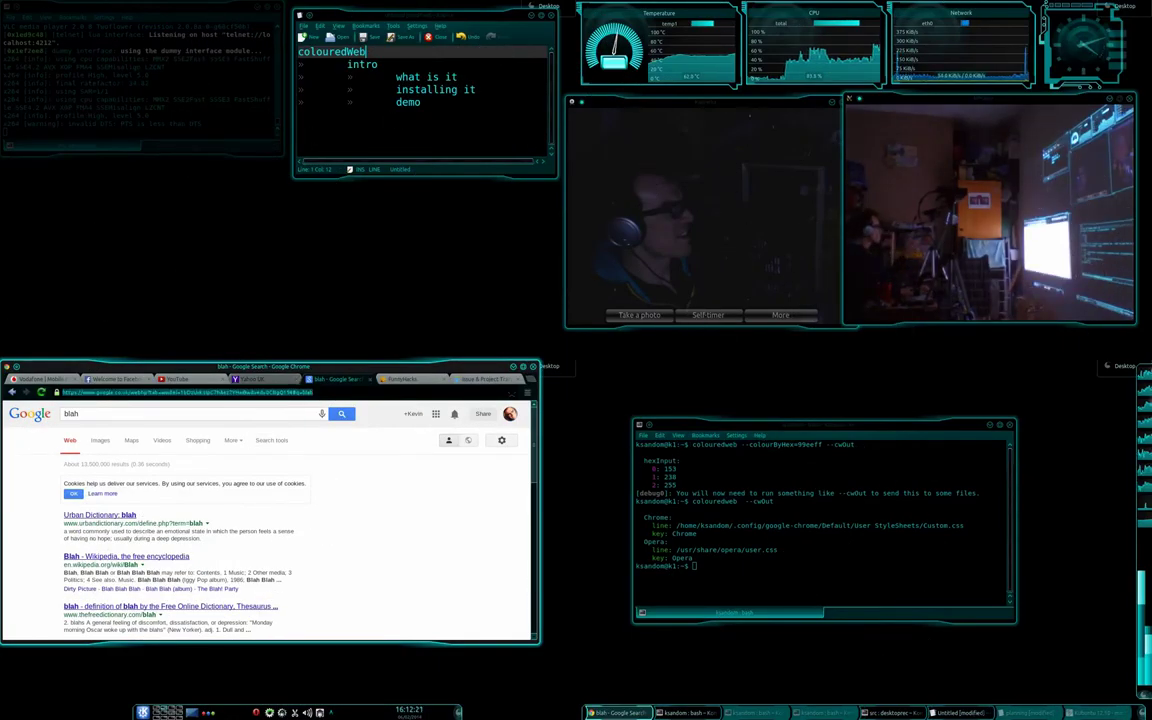
Step: Return to the Konsole terminal and rerun colouredweb --colourByHex=99eeff --cwOut from the command history
{"action": "key", "text": "alt+Tab"}
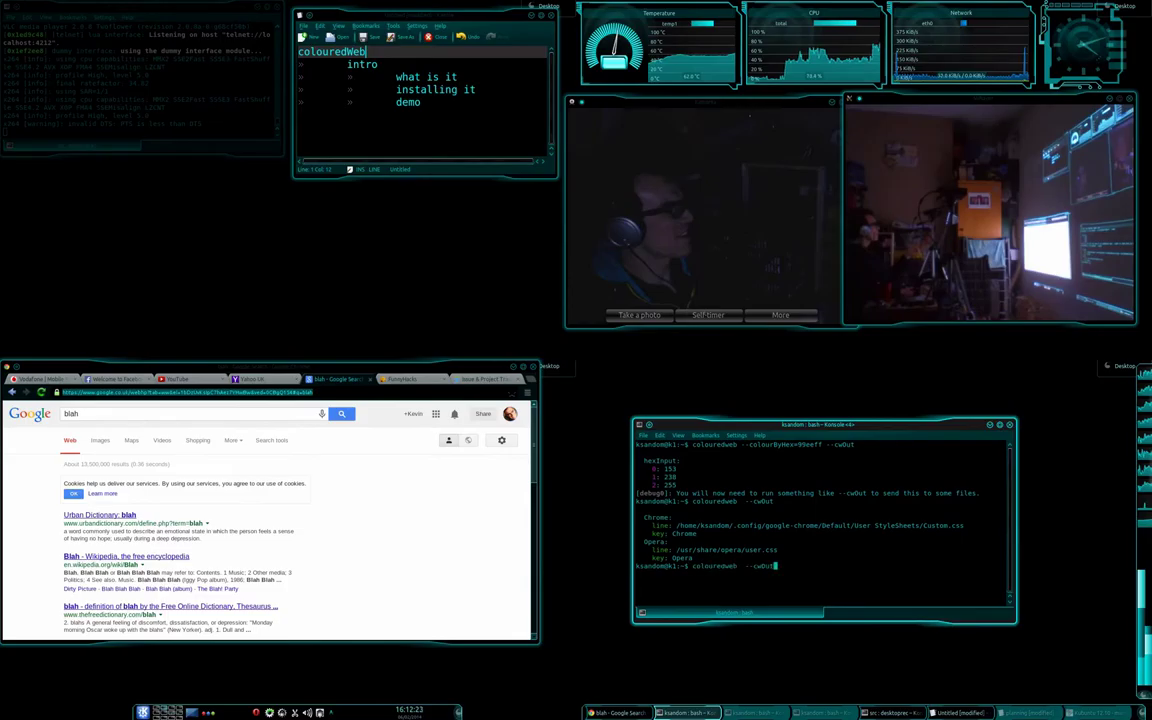
{"action": "key", "text": "Up"}
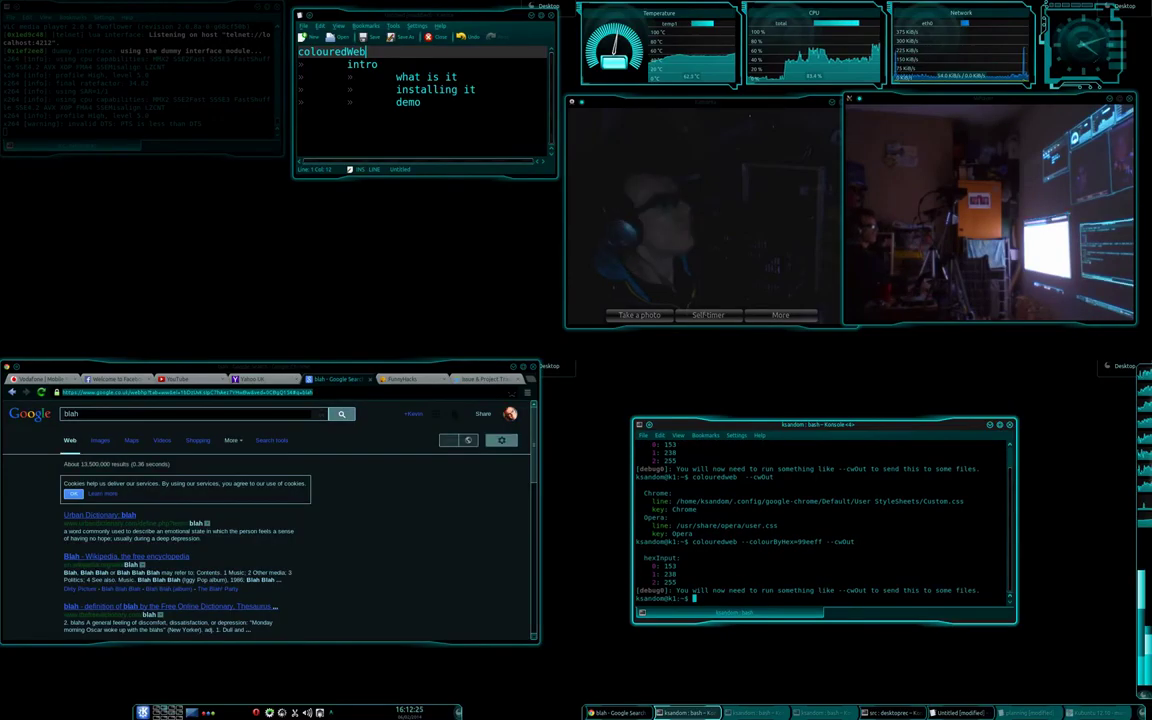
Step: Switch to Chrome and examine how the recolouring looks on the open Yahoo, Facebook and Vodafone pages
{"action": "key", "text": "alt+Tab"}
{"action": "key", "text": "ctrl+Page_Up"}
{"action": "key", "text": "ctrl+Page_Up"}
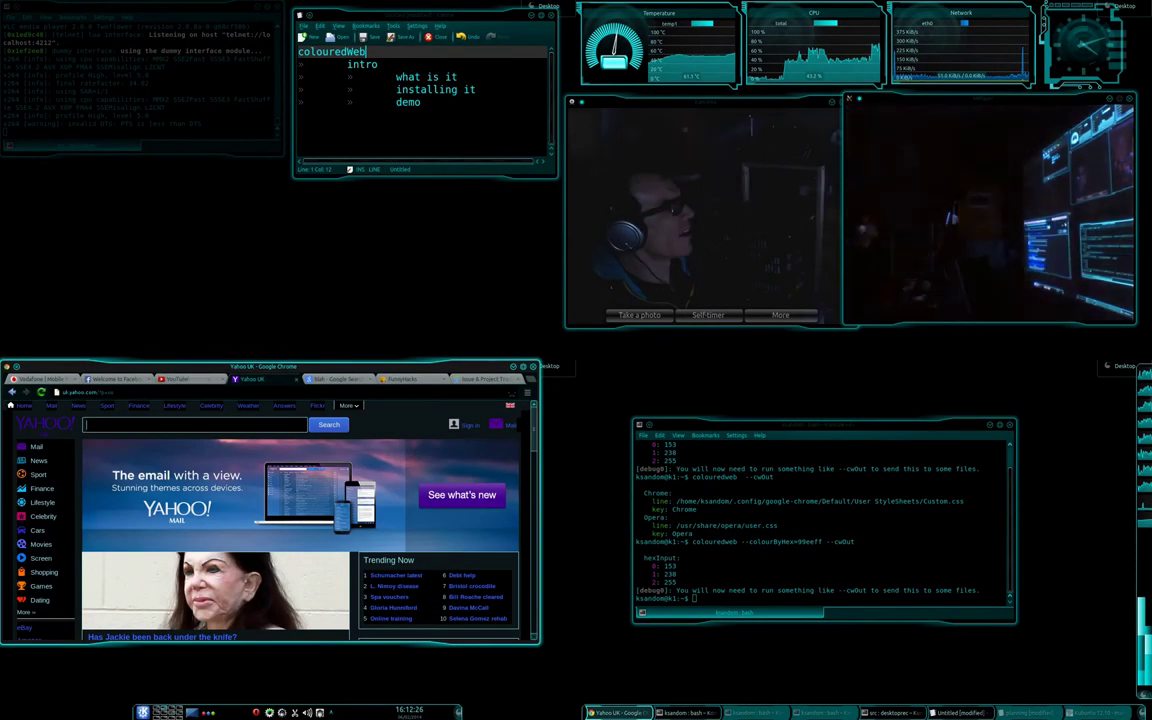
{"action": "key", "text": "ctrl+shift+Tab"}
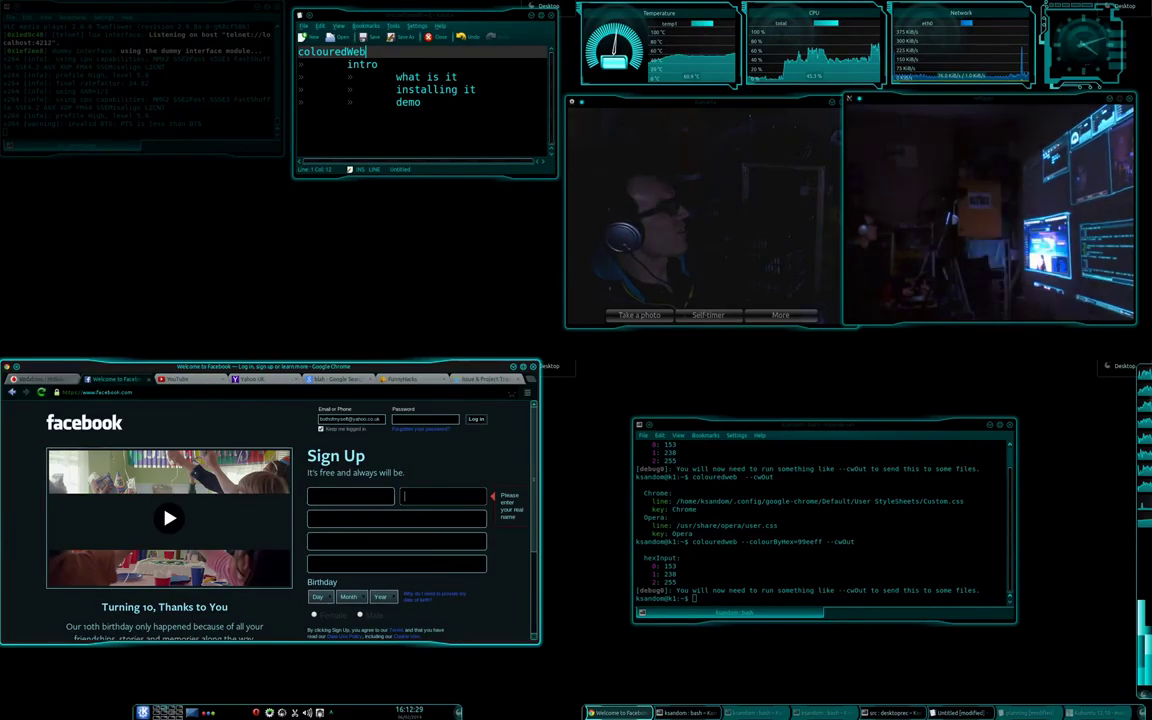
{"action": "key", "text": "ctrl+shift+Tab"}
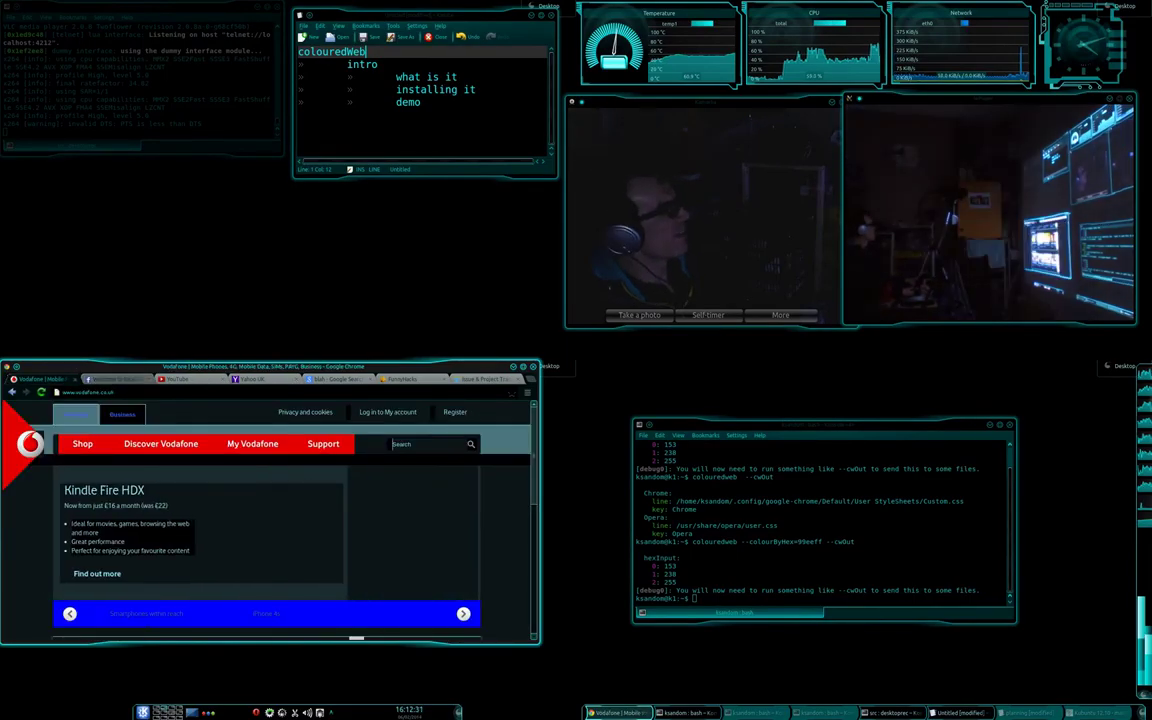
{"action": "key", "text": "ctrl+Tab"}
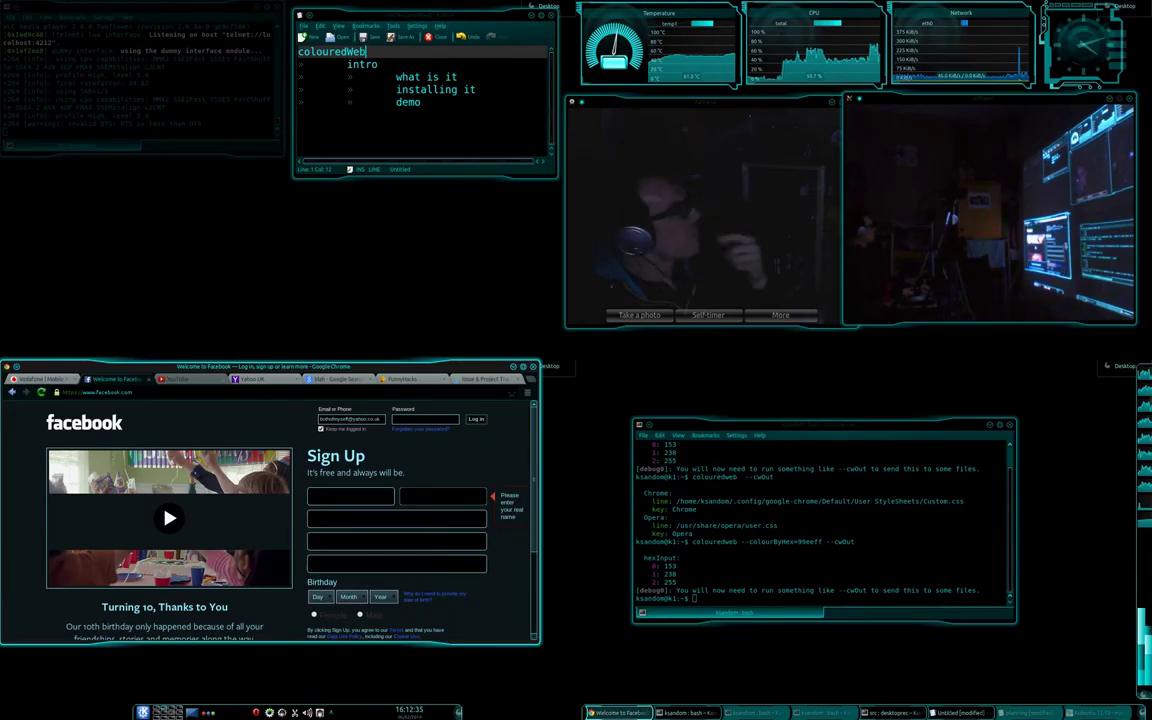
{"action": "key", "text": "ctrl+Tab"}
{"action": "key", "text": "ctrl+shift+Tab"}
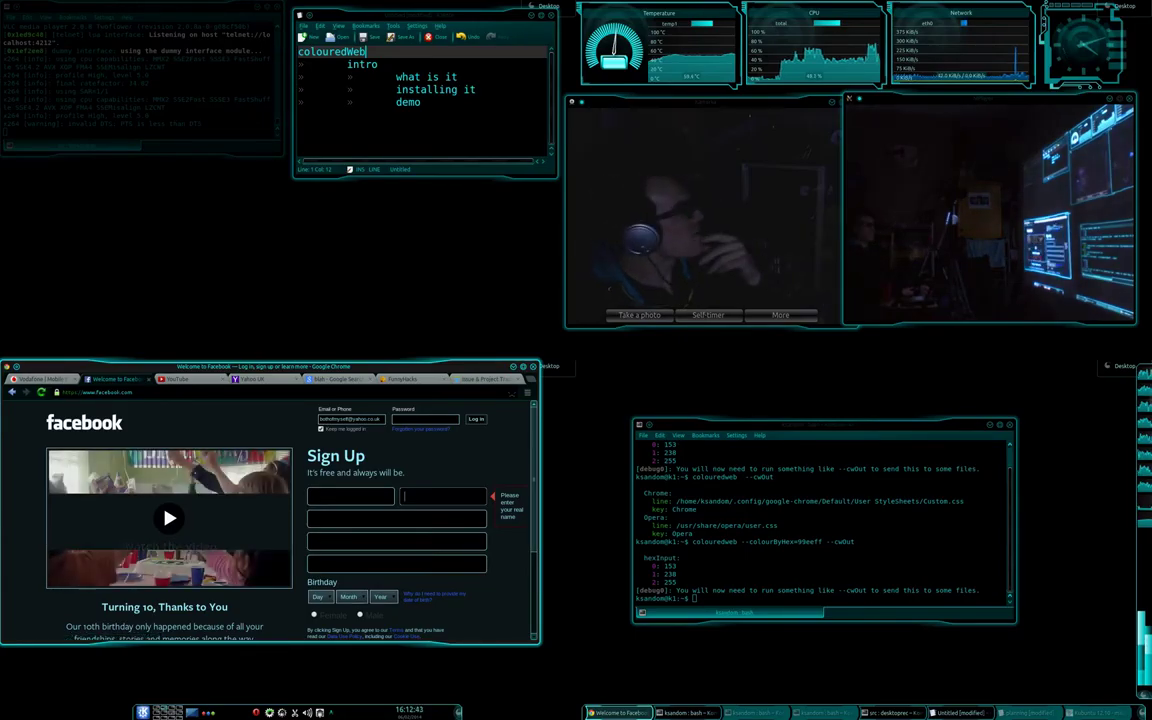
{"action": "key", "text": "ctrl+shift+Tab"}
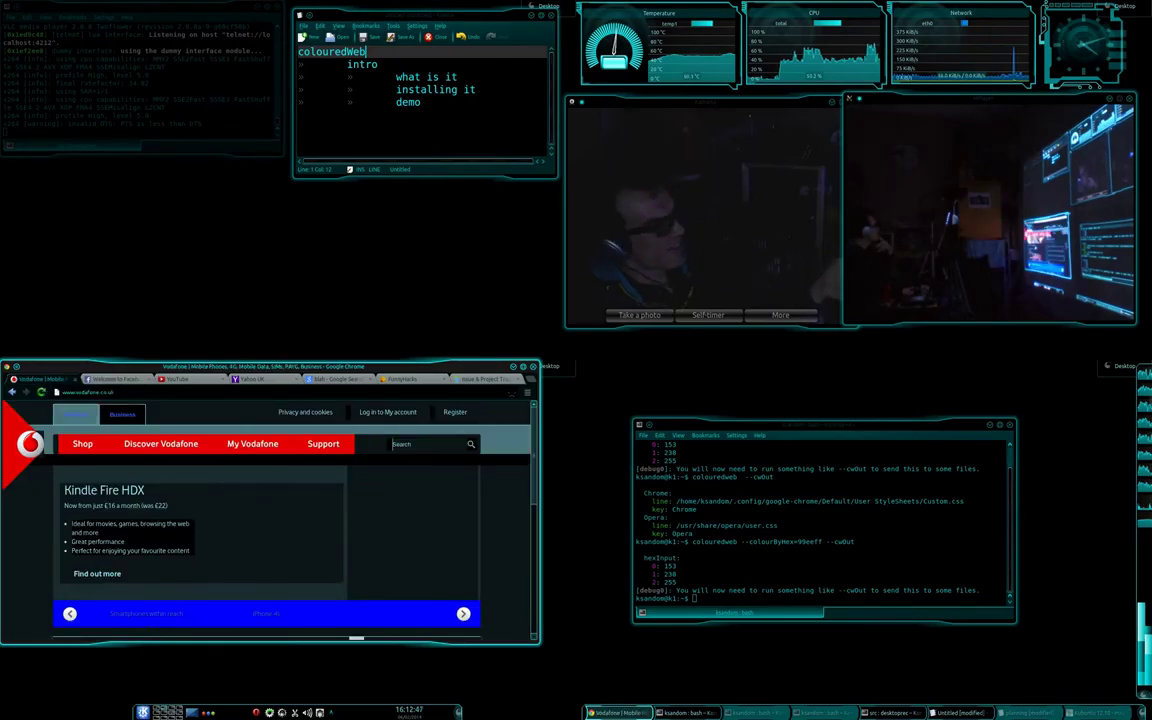
Step: Switch to the terminal, recall the colouredweb command without a colour option and run colouredweb --cwOut
{"action": "key", "text": "alt+Tab"}
{"action": "key", "text": "Up"}
{"action": "key", "text": "Up"}
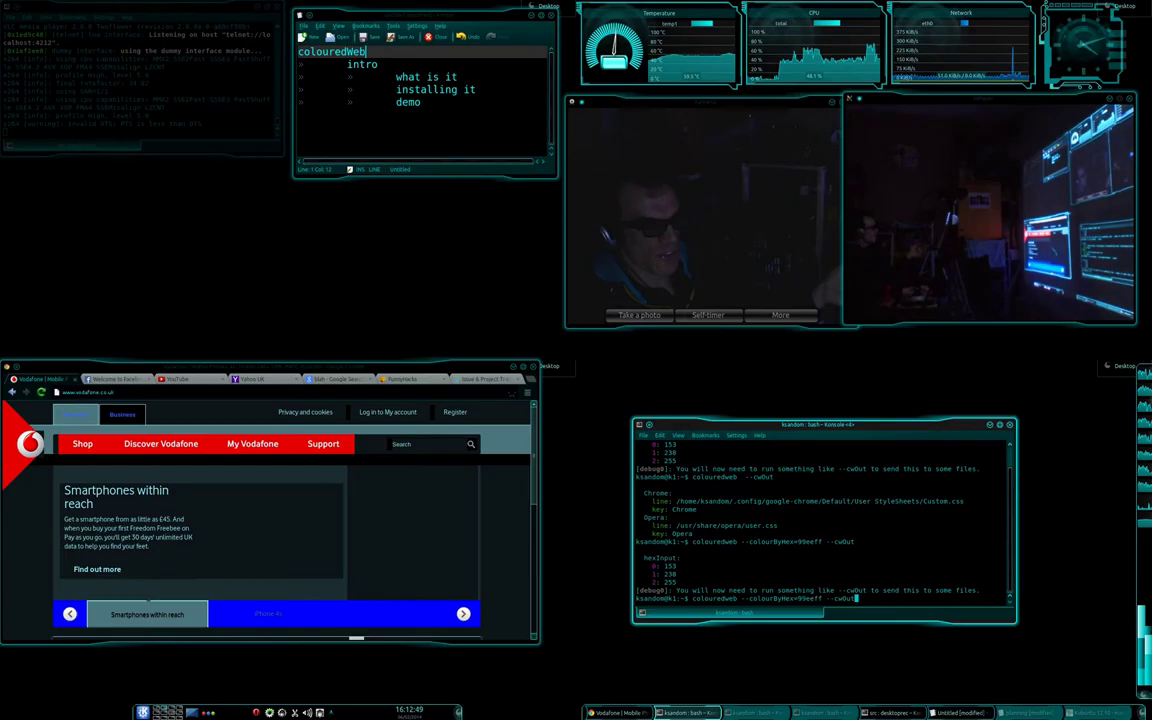
{"action": "key", "text": "Return"}
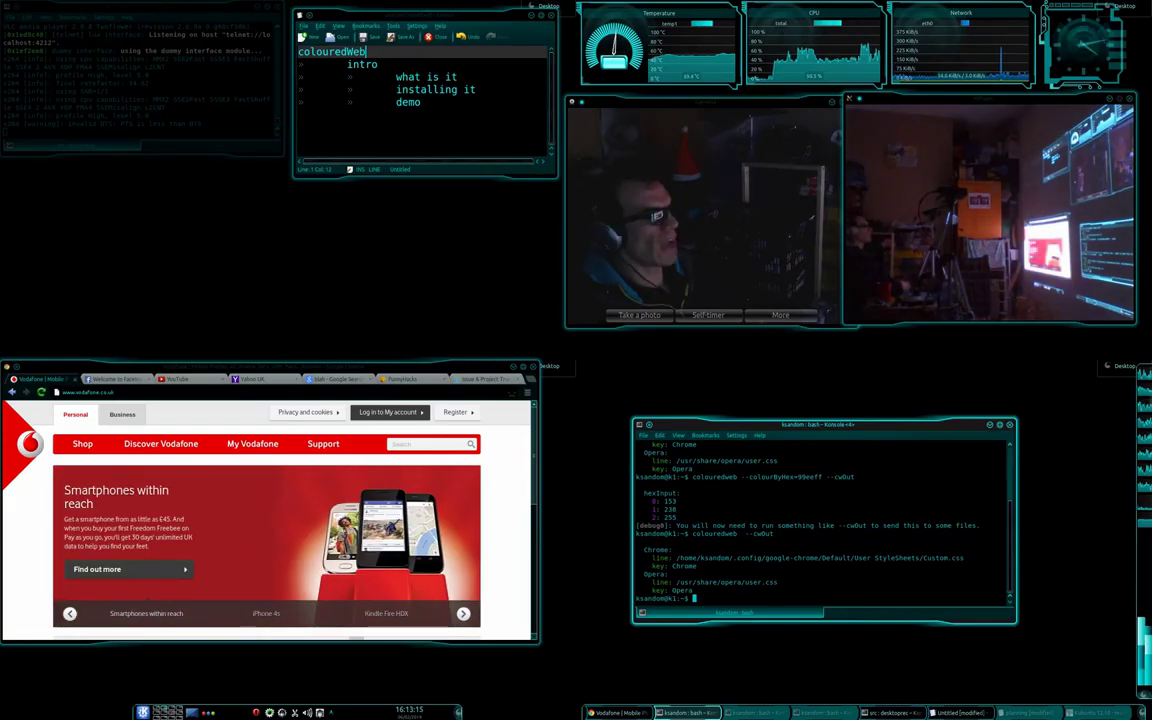
Step: In the KWrite outline, add "how can you help" below "demo" after a blank line, indented by two tabs
{"action": "left_click", "coordinate": [422, 102]}
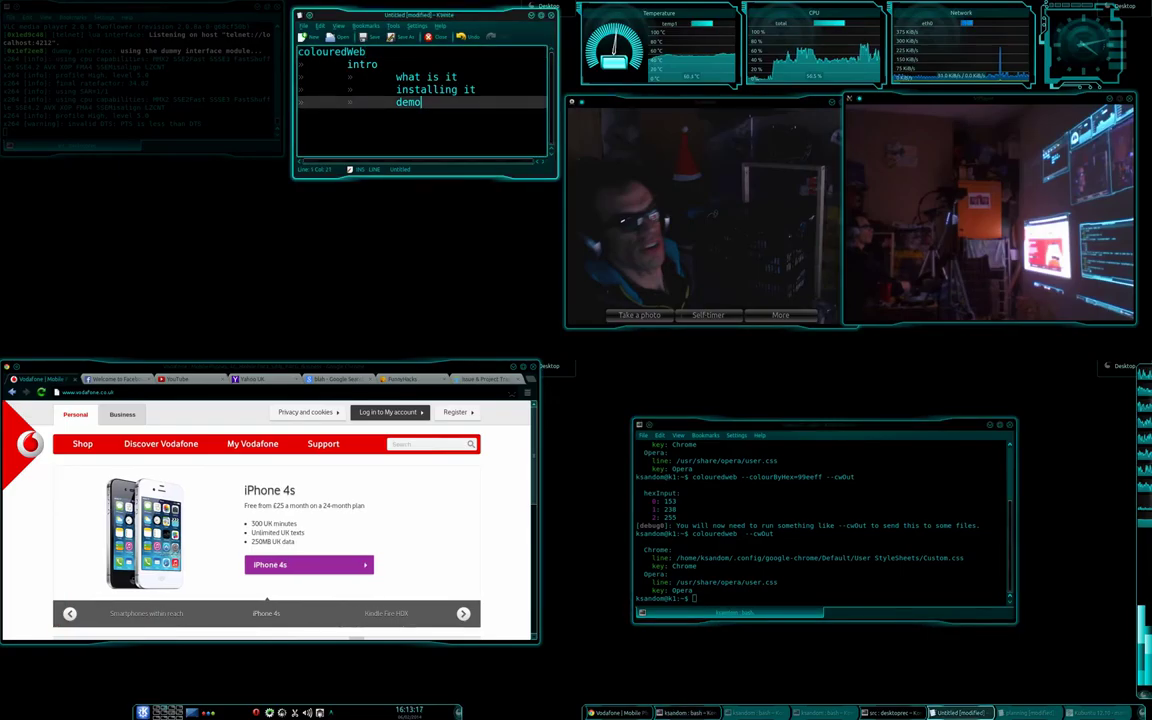
{"action": "key", "text": "Return"}
{"action": "key", "text": "Return"}
{"action": "type", "text": "how can "}
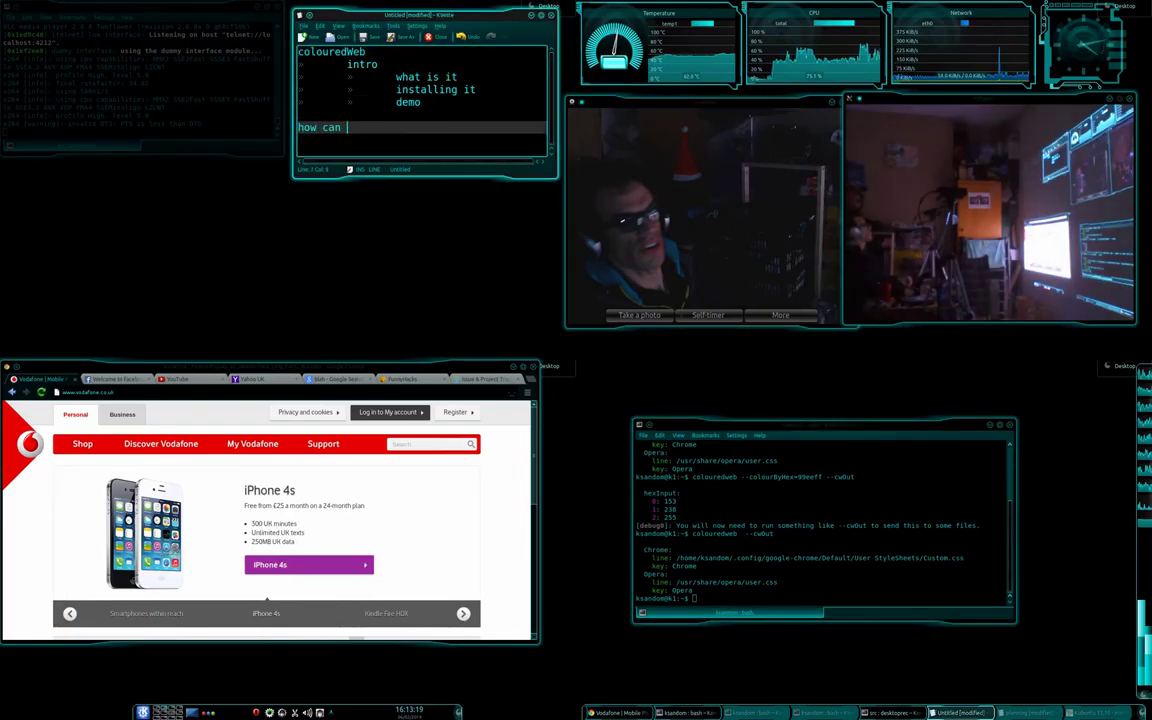
{"action": "type", "text": "you help"}
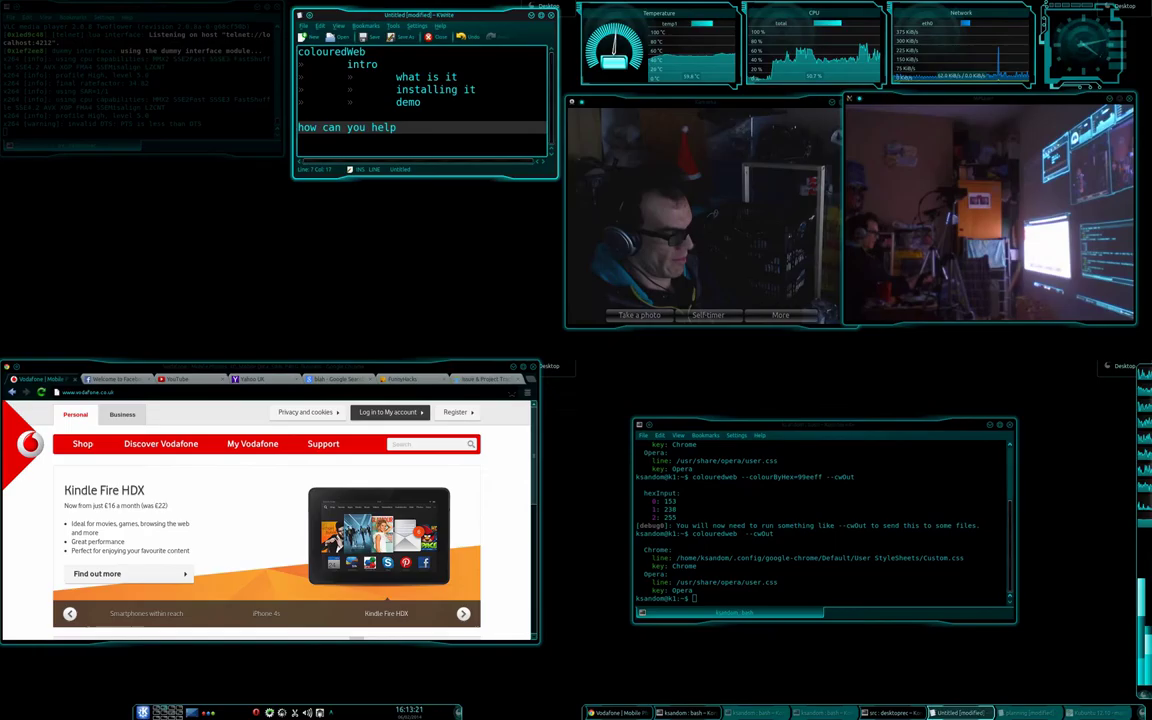
{"action": "key", "text": "Home"}
{"action": "key", "text": "Tab"}
{"action": "key", "text": "Tab"}
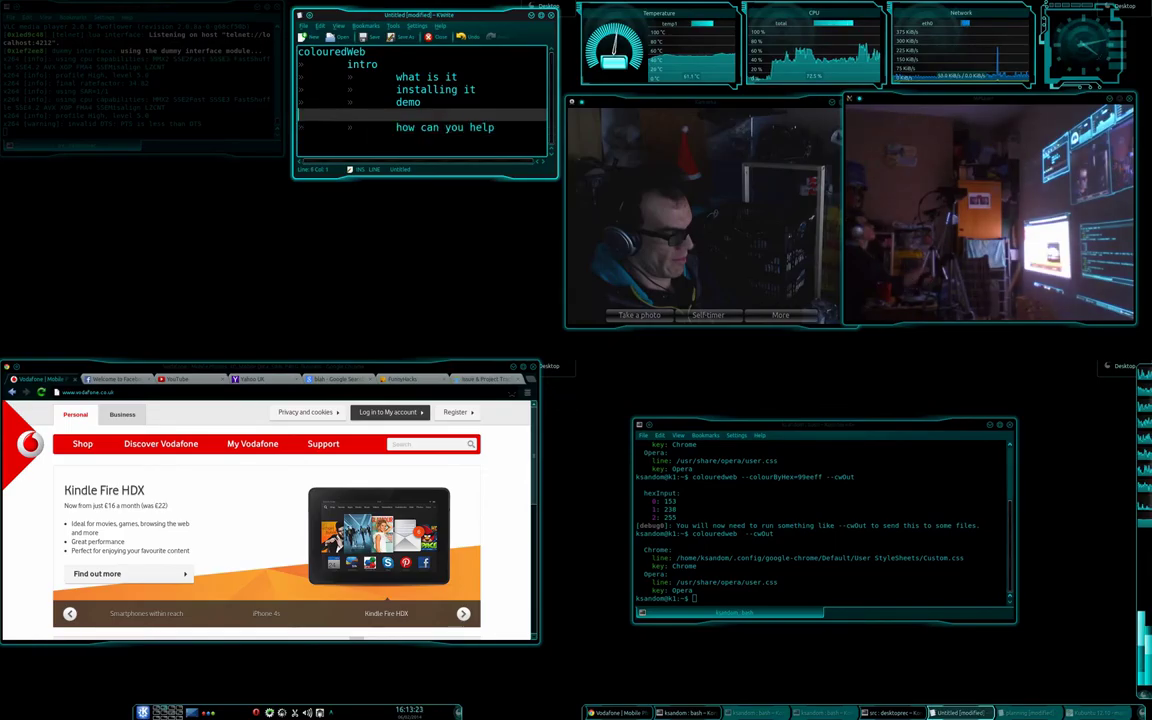
Step: Move the Konsole window to the free space above Chrome and bring up the Kubuntu 12.10 VirtualBox window
{"action": "key", "text": "alt+Tab"}
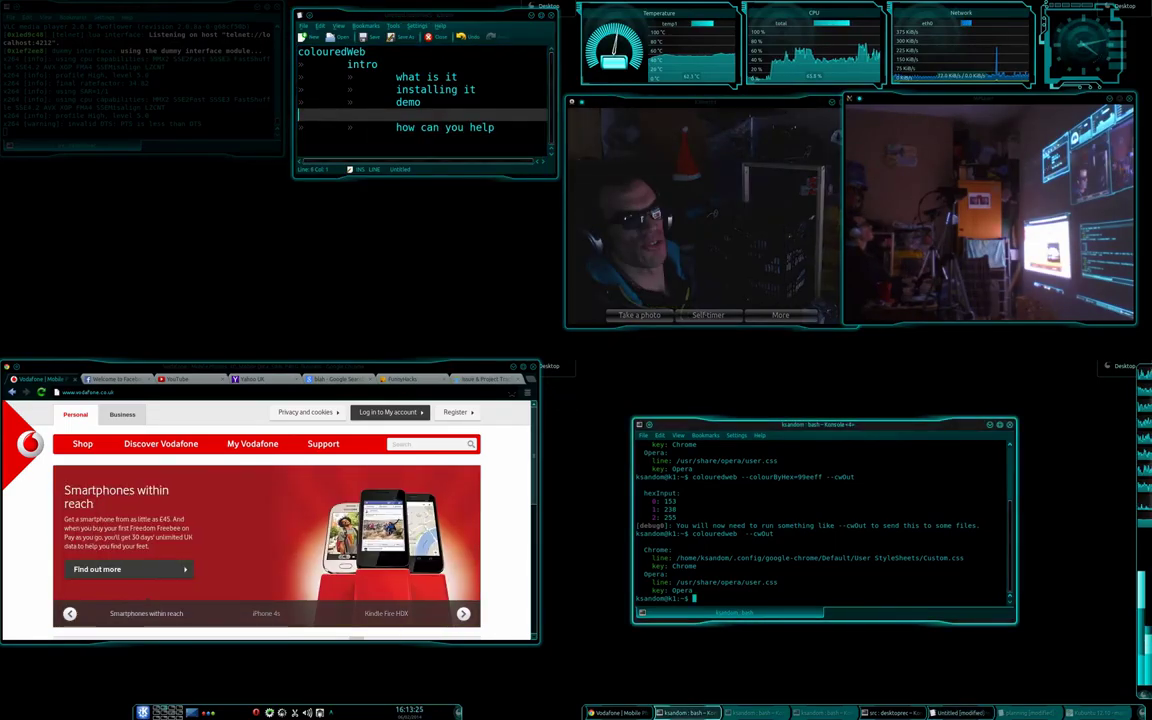
{"action": "left_click_drag", "start_coordinate": [800, 425], "coordinate": [255, 181]}
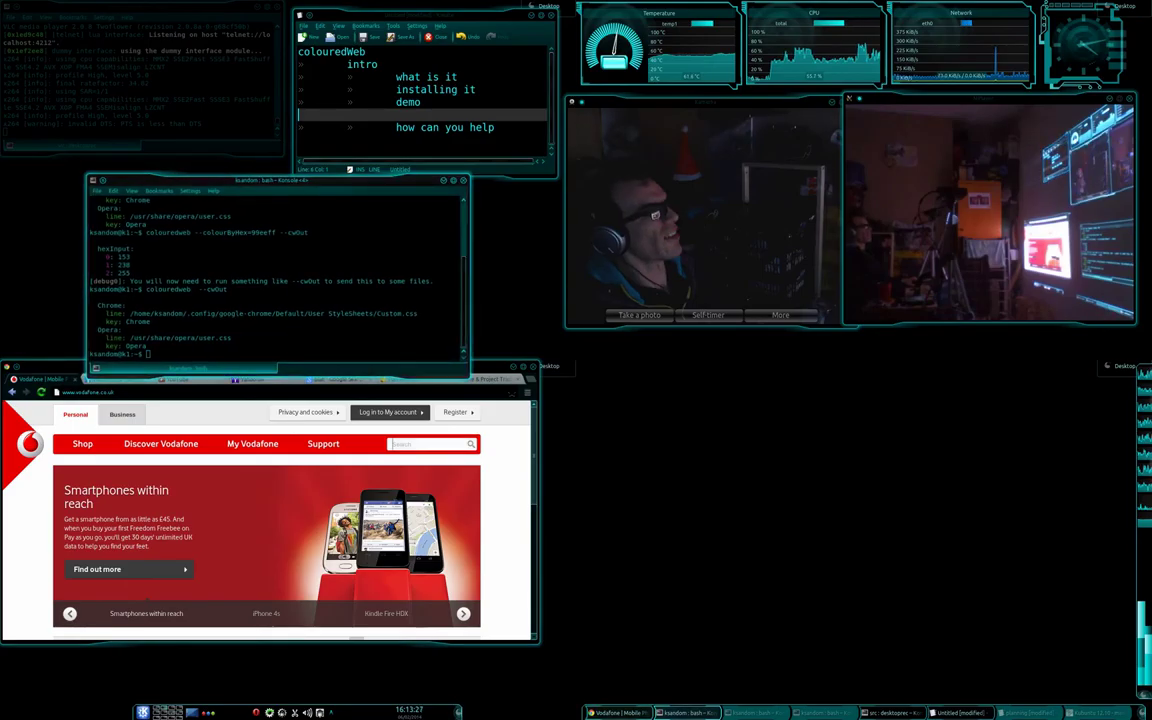
{"action": "left_click", "coordinate": [1097, 713]}
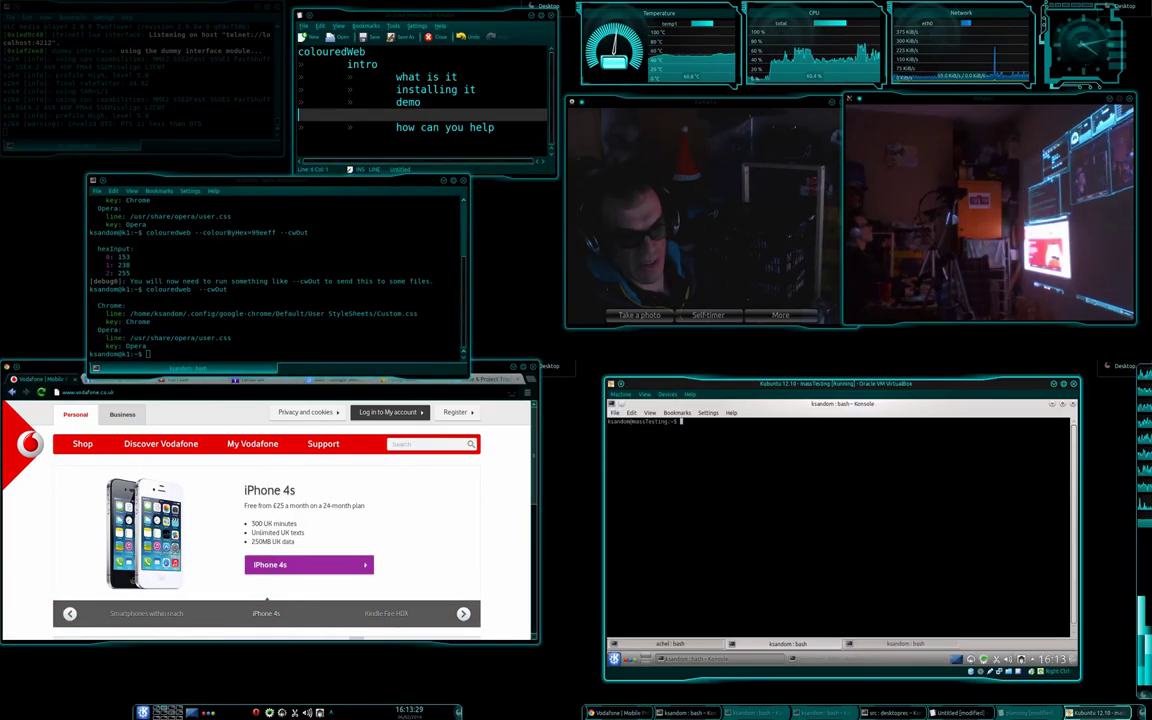
Step: Switch to Chrome and open github.com/ksandom/colouredweb in a new tab
{"action": "key", "text": "alt+Tab"}
{"action": "mouse_move", "coordinate": [160, 443]}
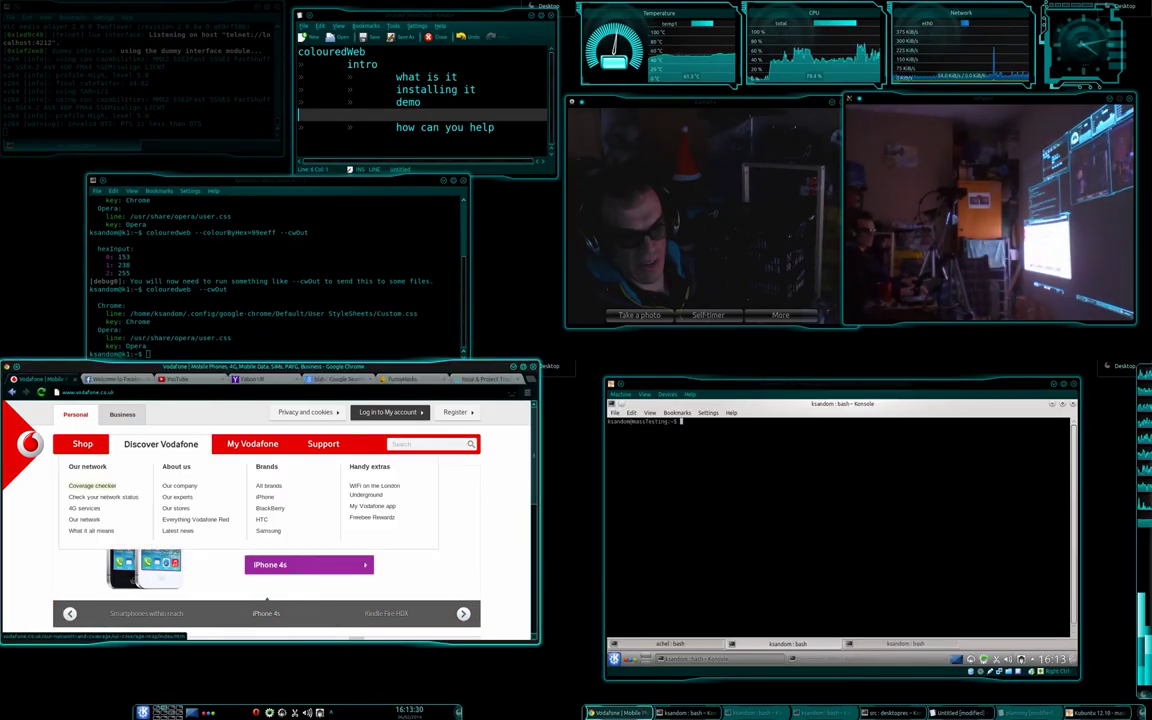
{"action": "key", "text": "ctrl+t"}
{"action": "type", "text": "github.com"}
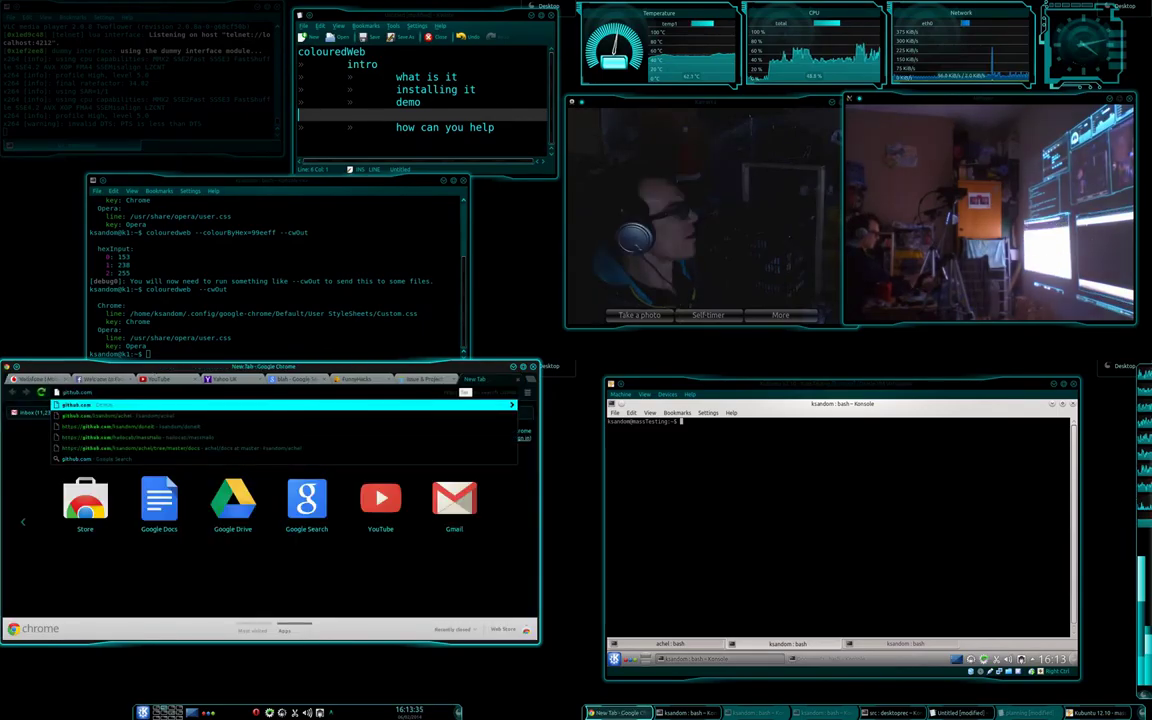
{"action": "type", "text": "/"}
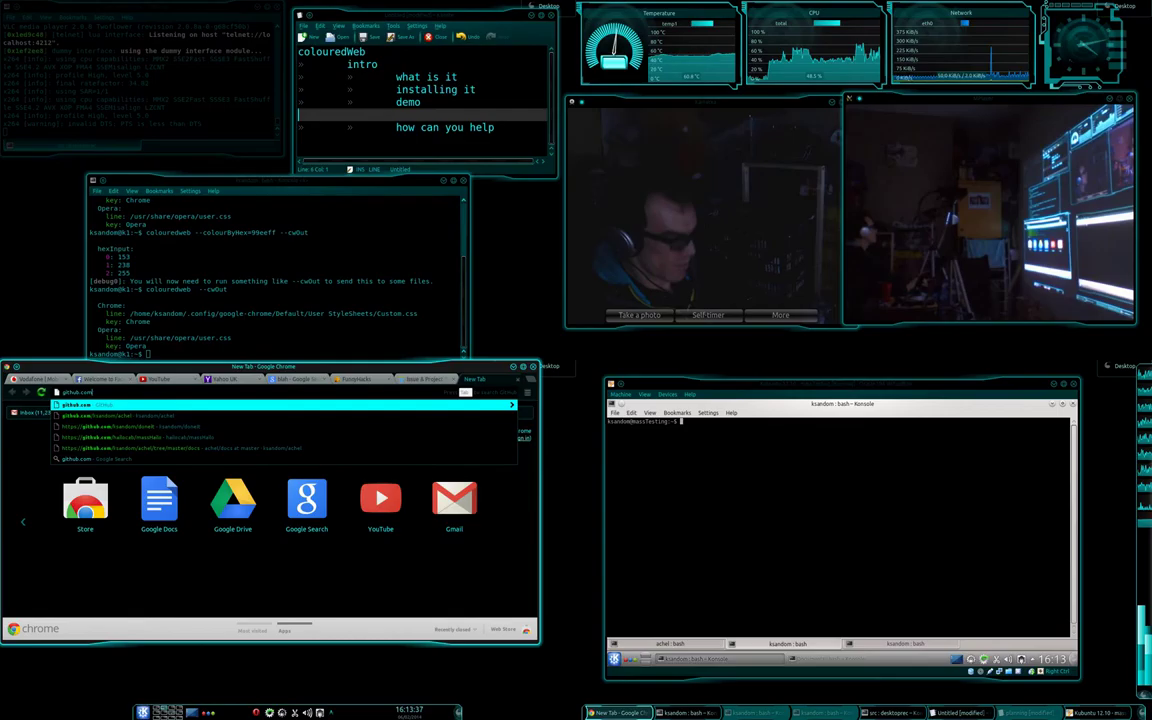
{"action": "type", "text": "ksandom/colo"}
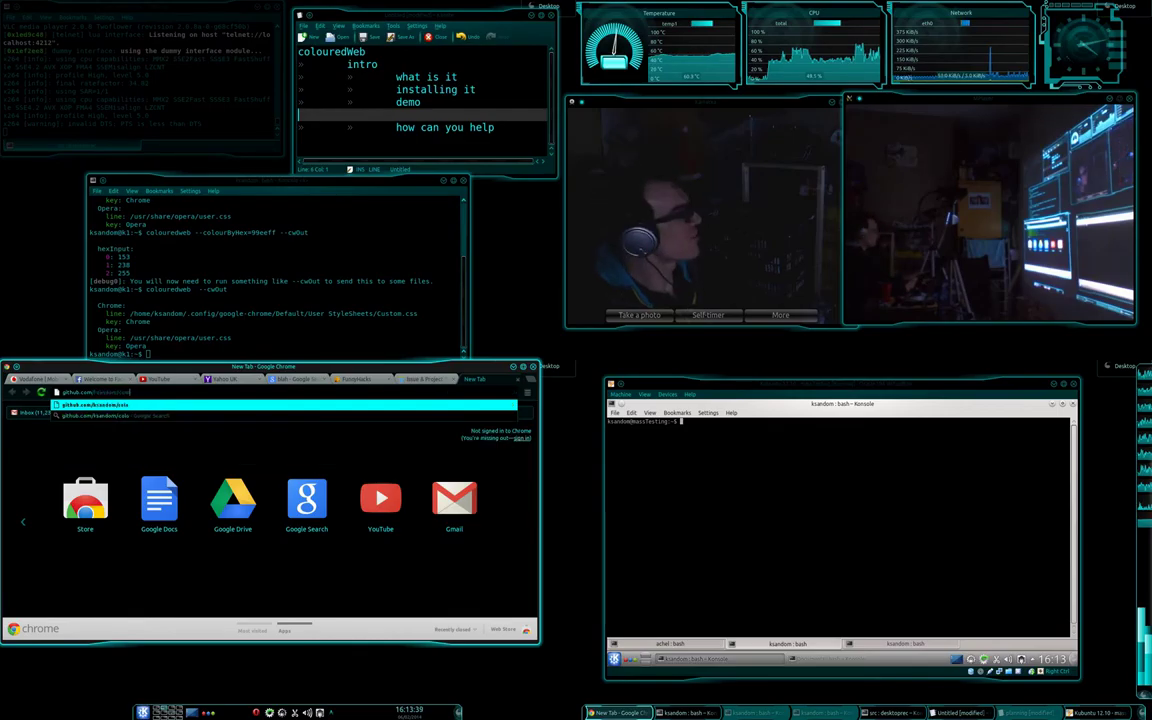
{"action": "type", "text": "uredweb"}
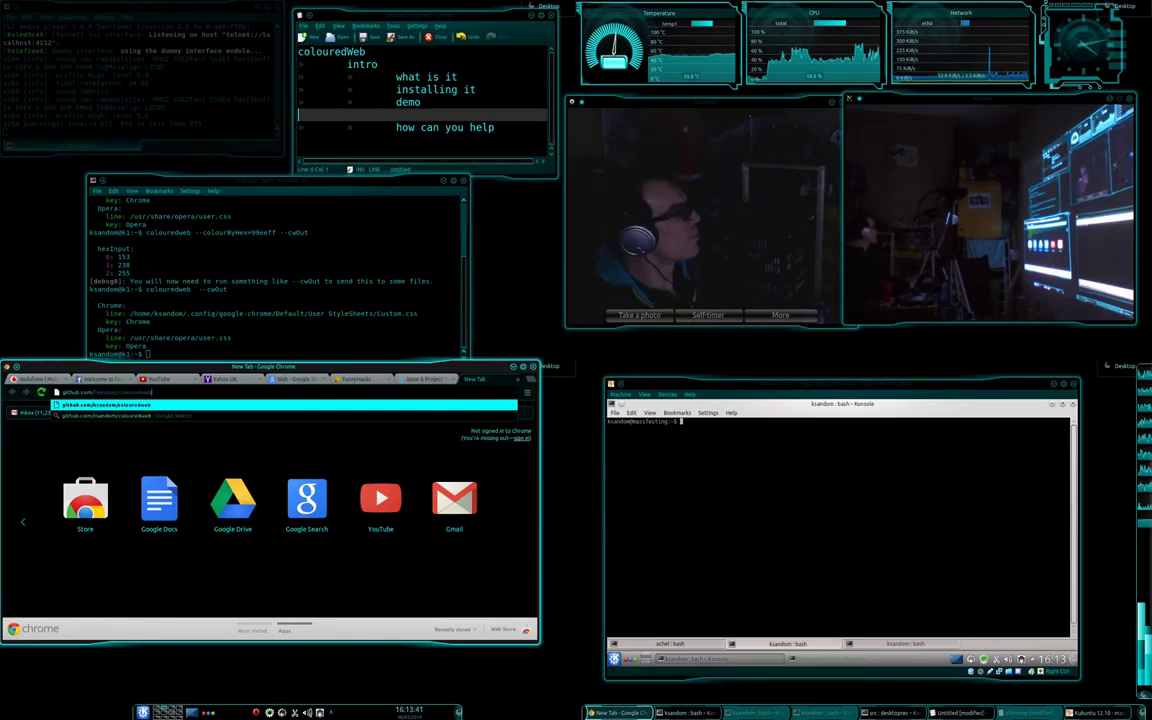
{"action": "key", "text": "Return"}
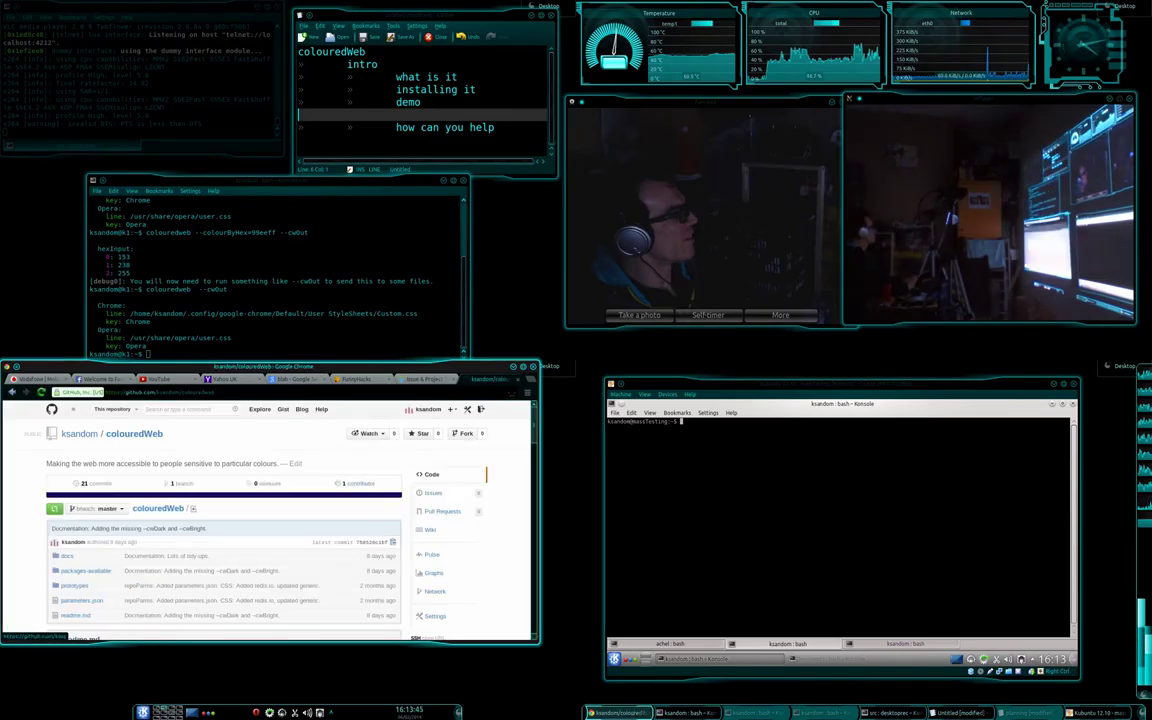
Step: Copy the full command under Installing it in the colouredWeb readme and run it in the Kubuntu virtual machine's terminal
{"action": "scroll", "coordinate": [270, 520], "scroll_direction": "down", "scroll_amount": 5}
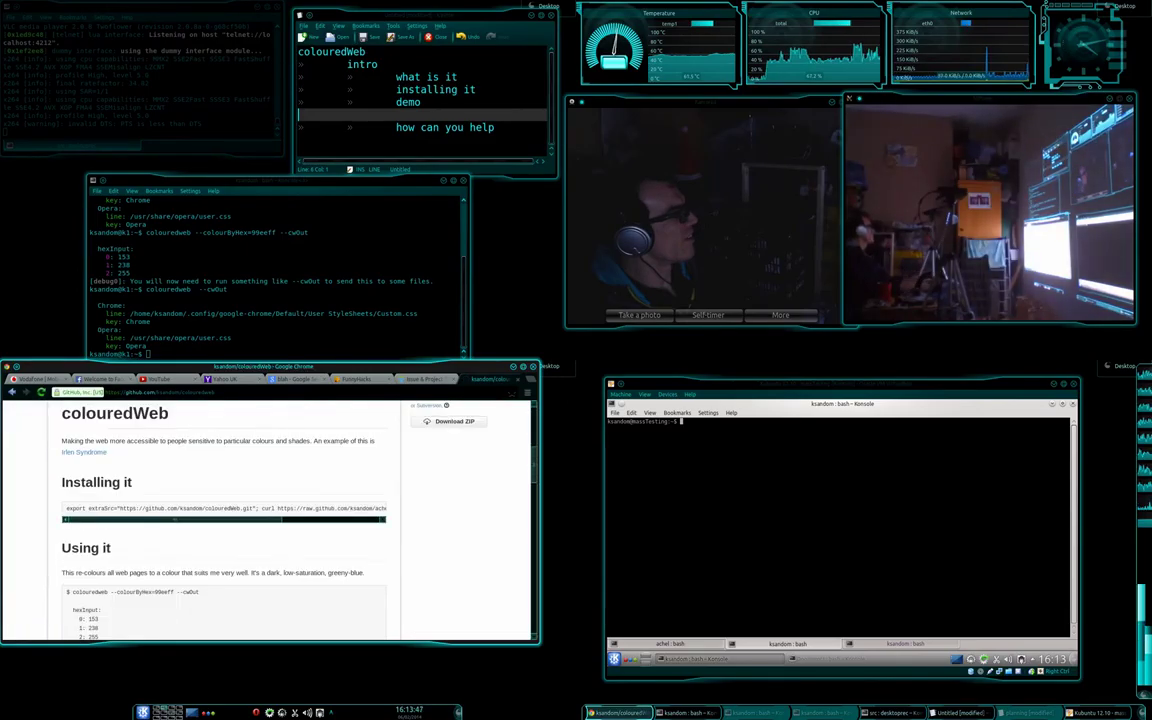
{"action": "left_click_drag", "start_coordinate": [66, 508], "coordinate": [390, 510]}
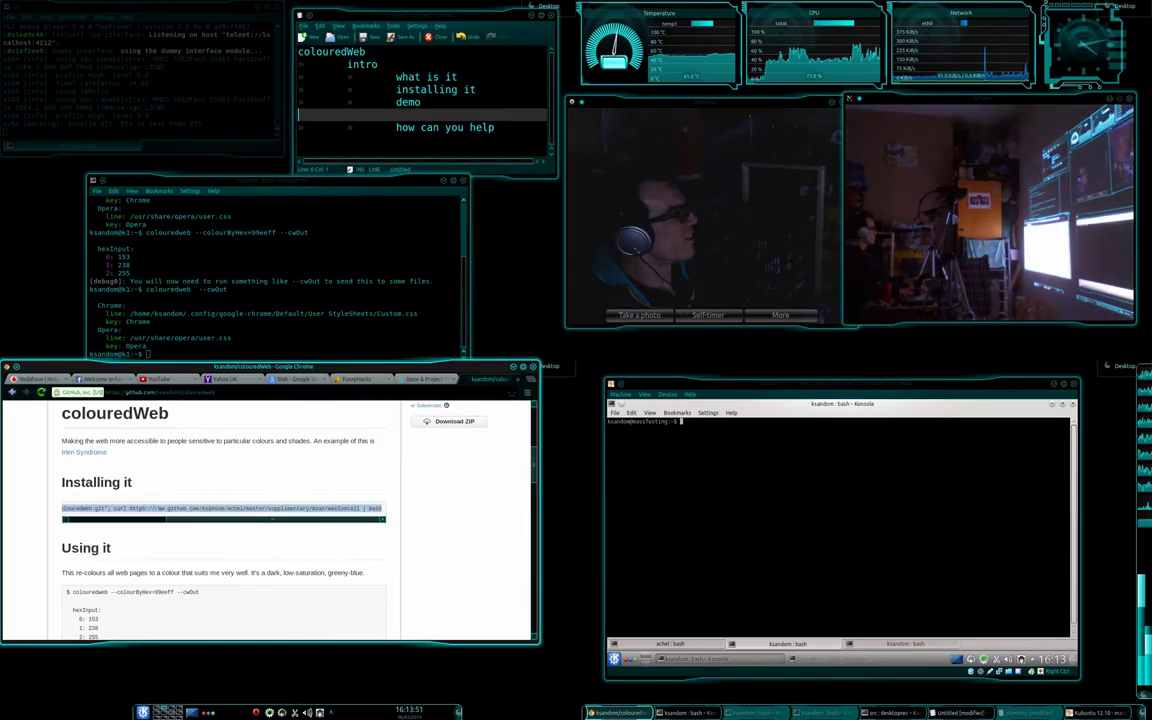
{"action": "left_click", "coordinate": [840, 530]}
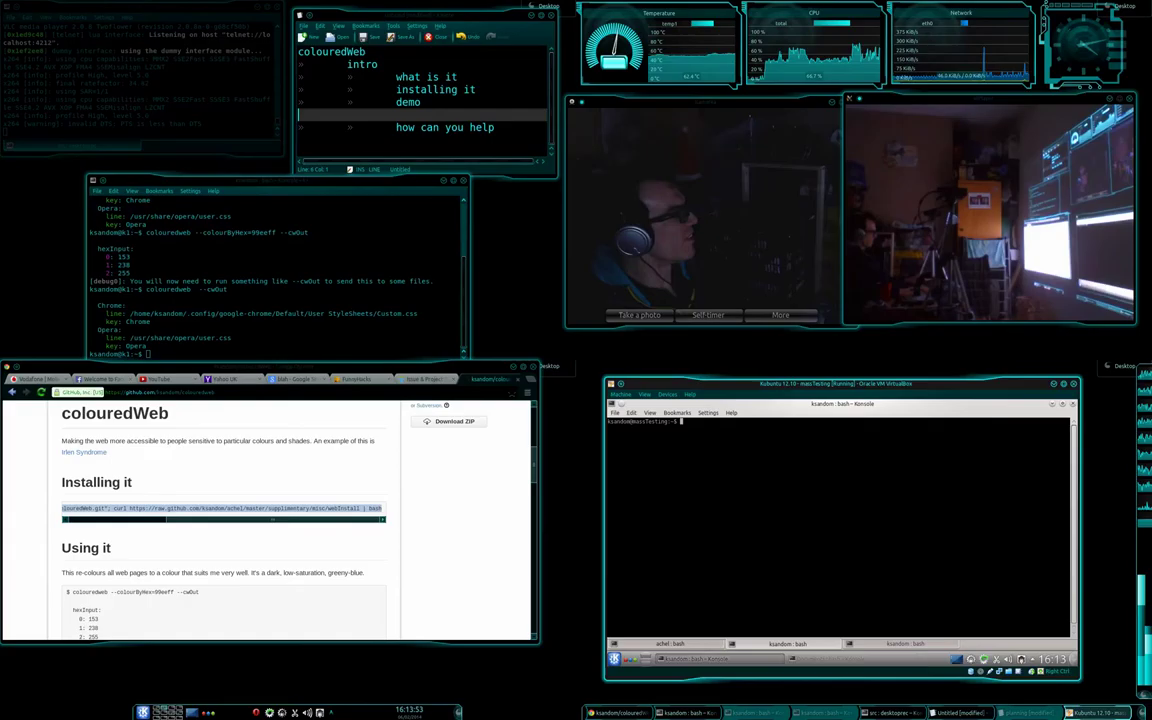
{"action": "type", "text": "export extras=\"https://github.com/ksandom/colouredWeb.git\"; curl https://raw.github.com/ksandom/achel/master/supplementary/misc/webInstall | bash"}
{"action": "key", "text": "Return"}
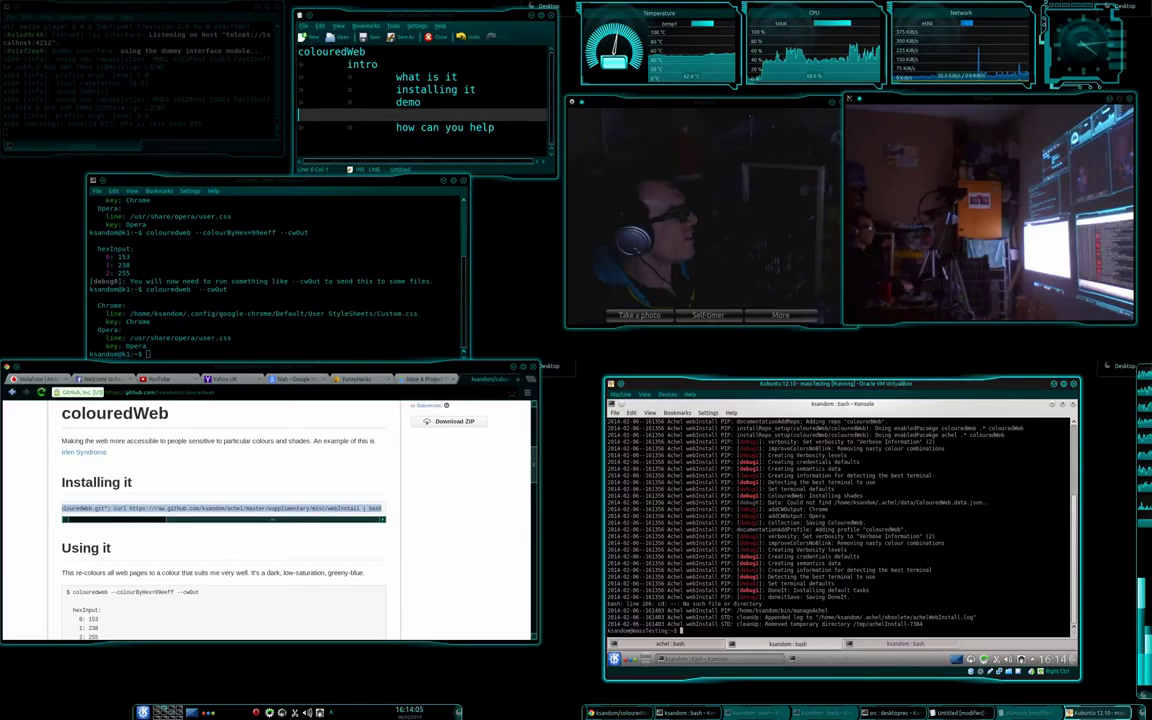
Step: Run colouredweb without options in the virtual machine's terminal to view its help, and clear the terminal screen
{"action": "type", "text": "colouredweb"}
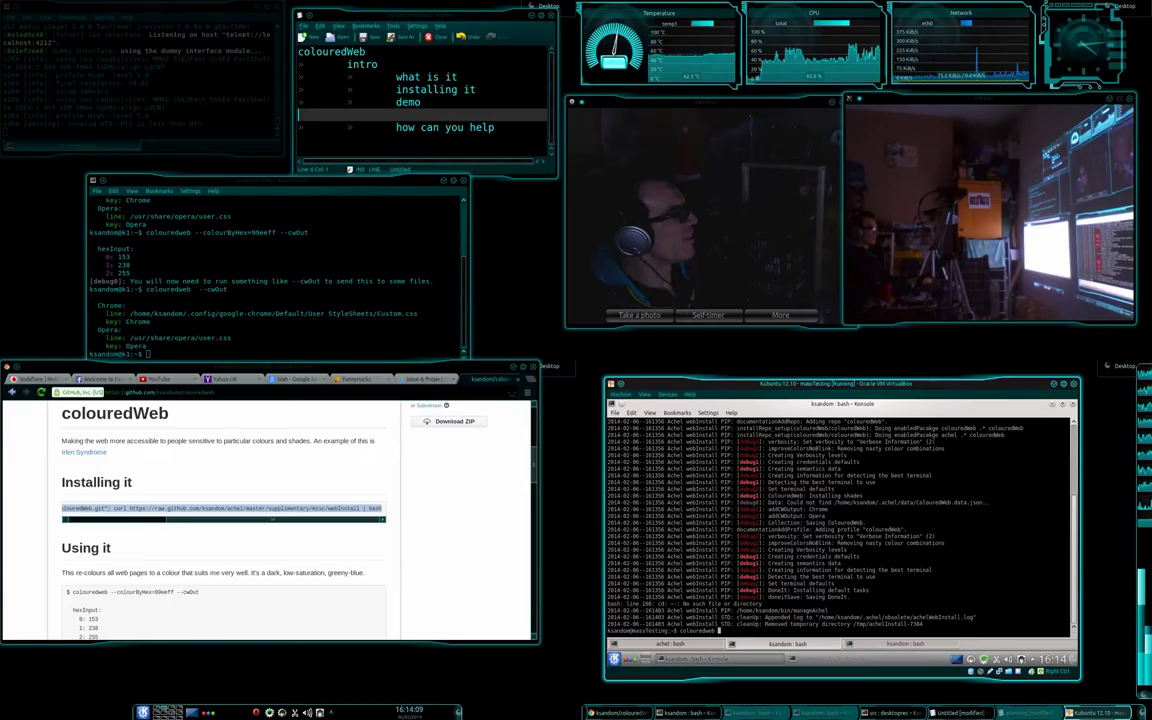
{"action": "key", "text": "Return"}
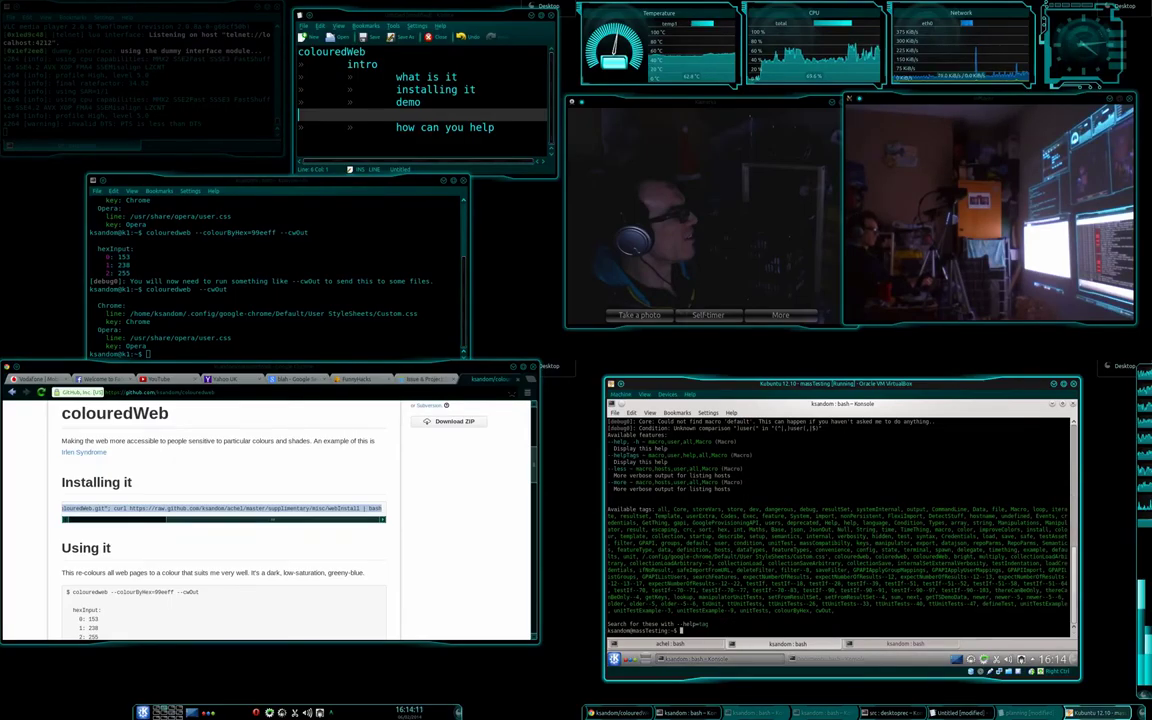
{"action": "key", "text": "ctrl+l"}
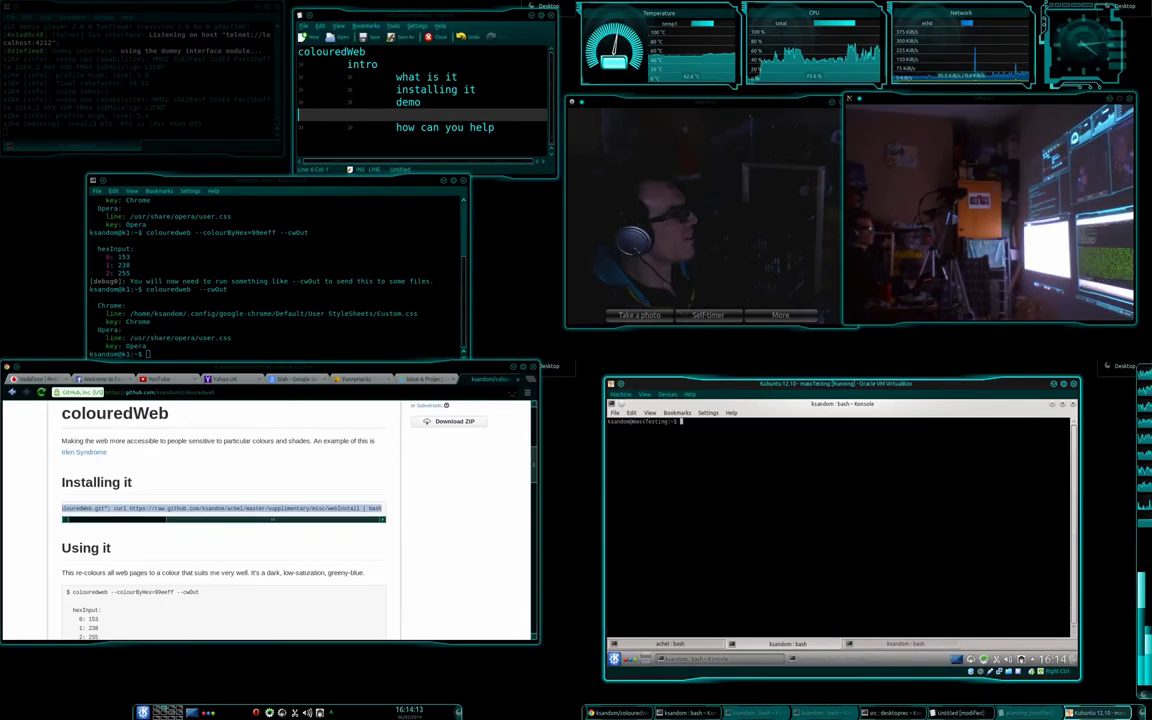
Step: Hide the Kubuntu VirtualBox window and move the Konsole window into the space it occupied beside Chrome
{"action": "key", "text": "super+Page_Down"}
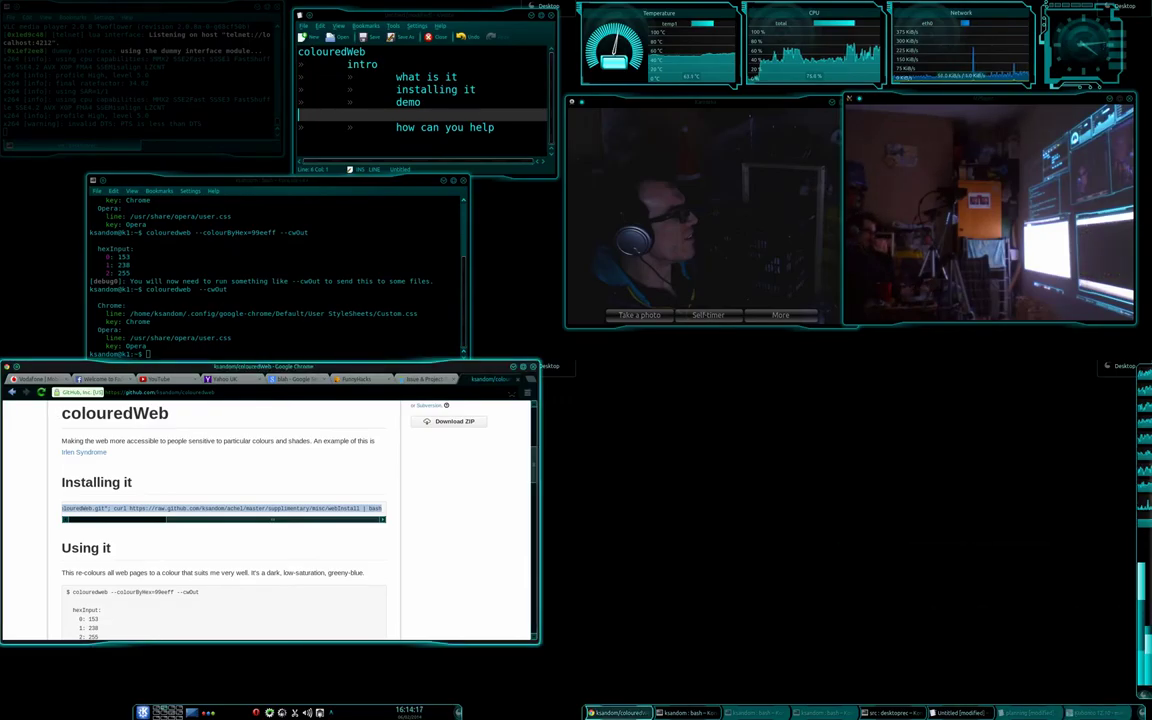
{"action": "key", "text": "alt+Tab"}
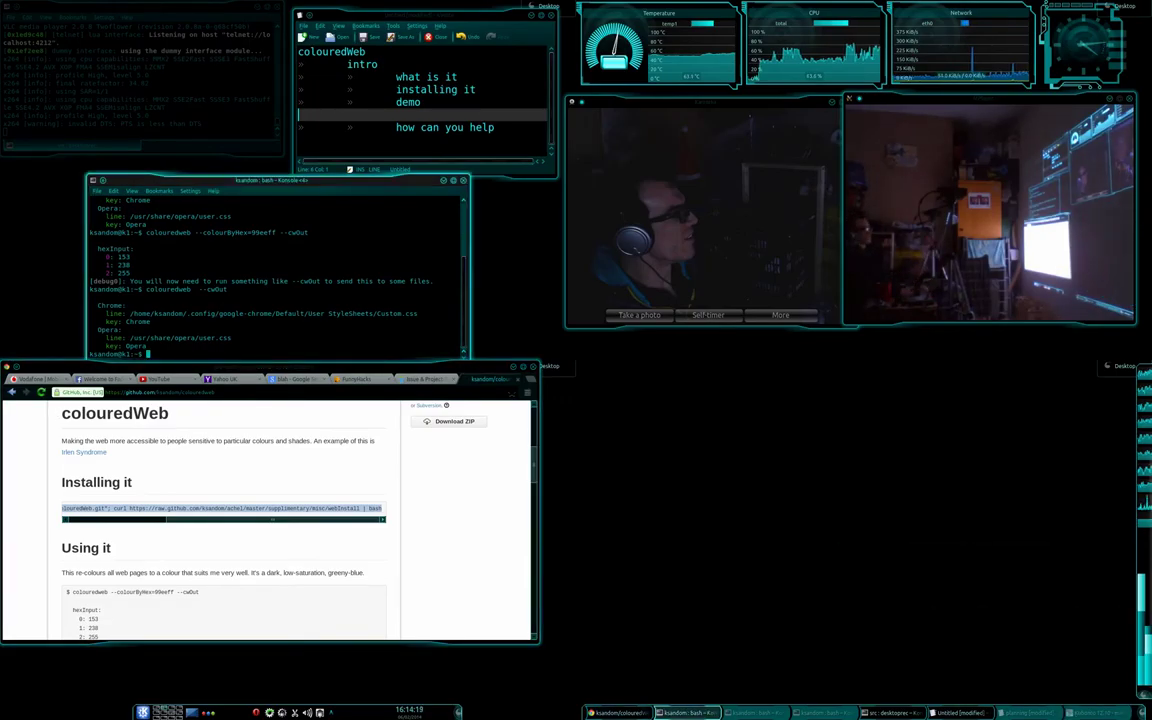
{"action": "left_click_drag", "start_coordinate": [300, 181], "coordinate": [832, 394]}
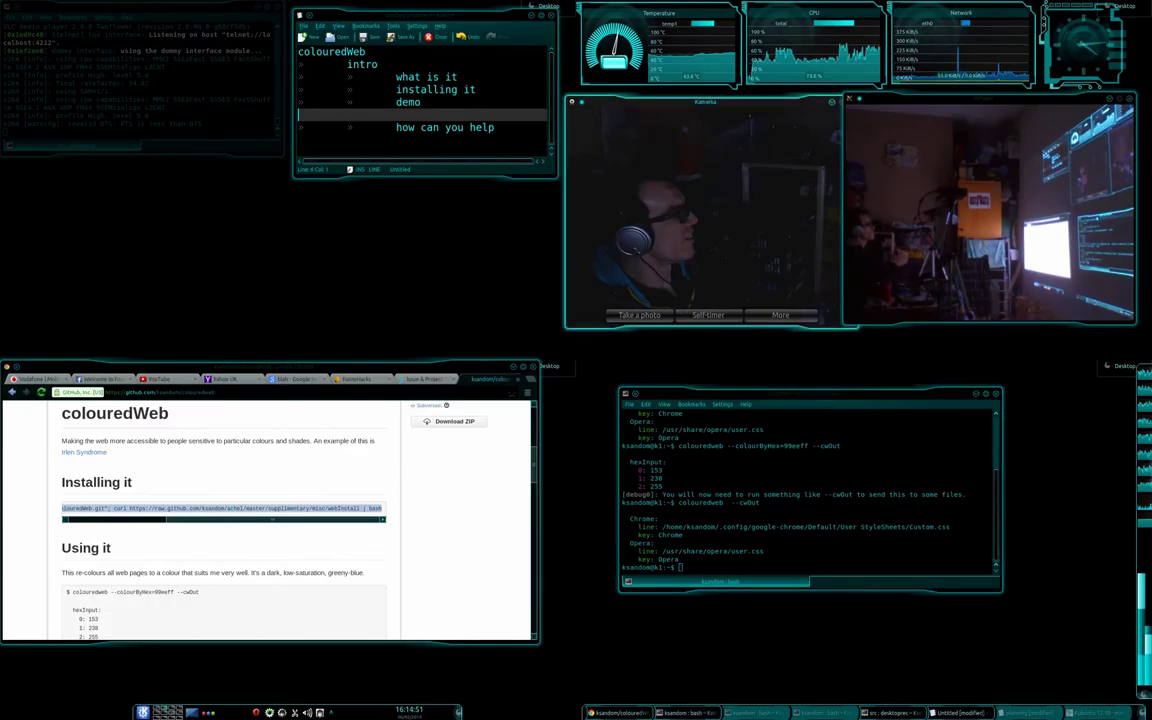
Step: Bring up the Vodafone page in Chrome, and in Konsole rerun colouredweb --colourByHex=99eeff --cwOut from the history
{"action": "key", "text": "ctrl+Tab"}
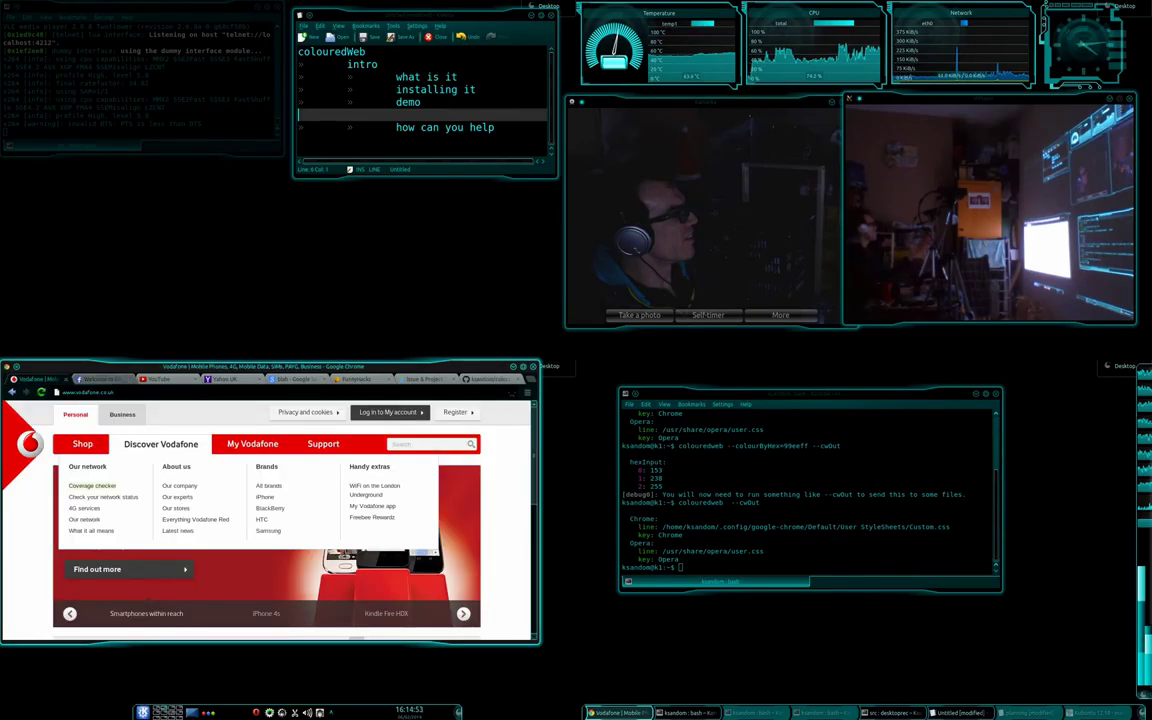
{"action": "key", "text": "ctrl+Tab"}
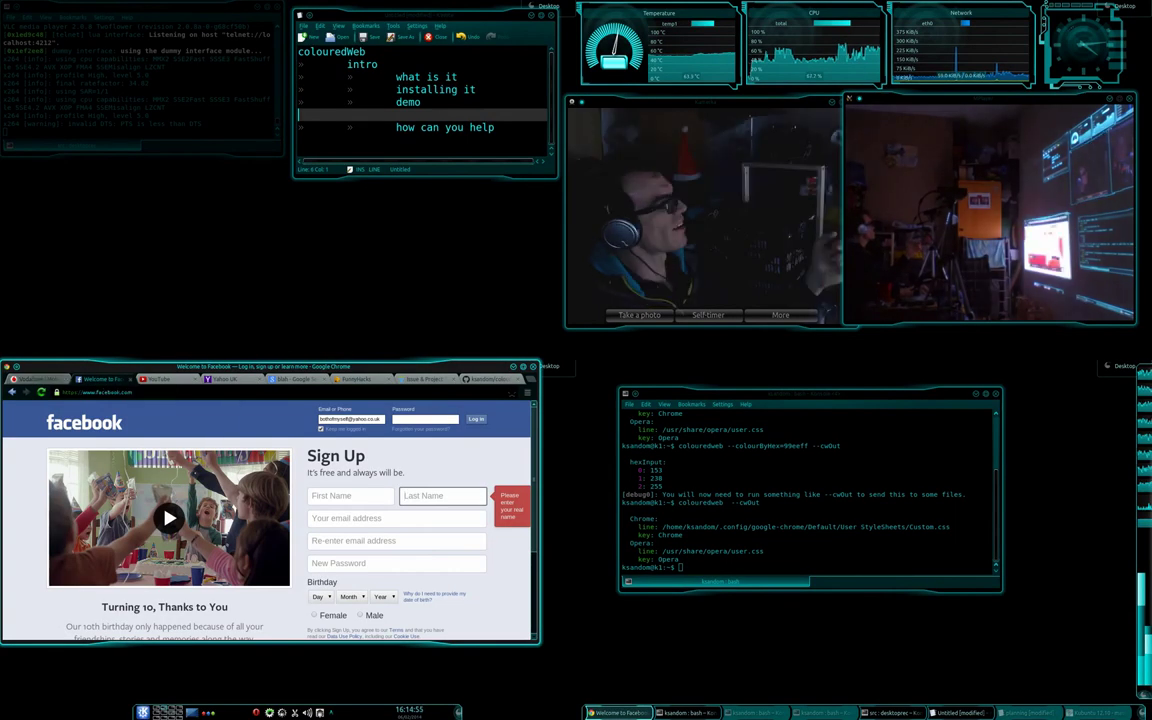
{"action": "left_click", "coordinate": [38, 379]}
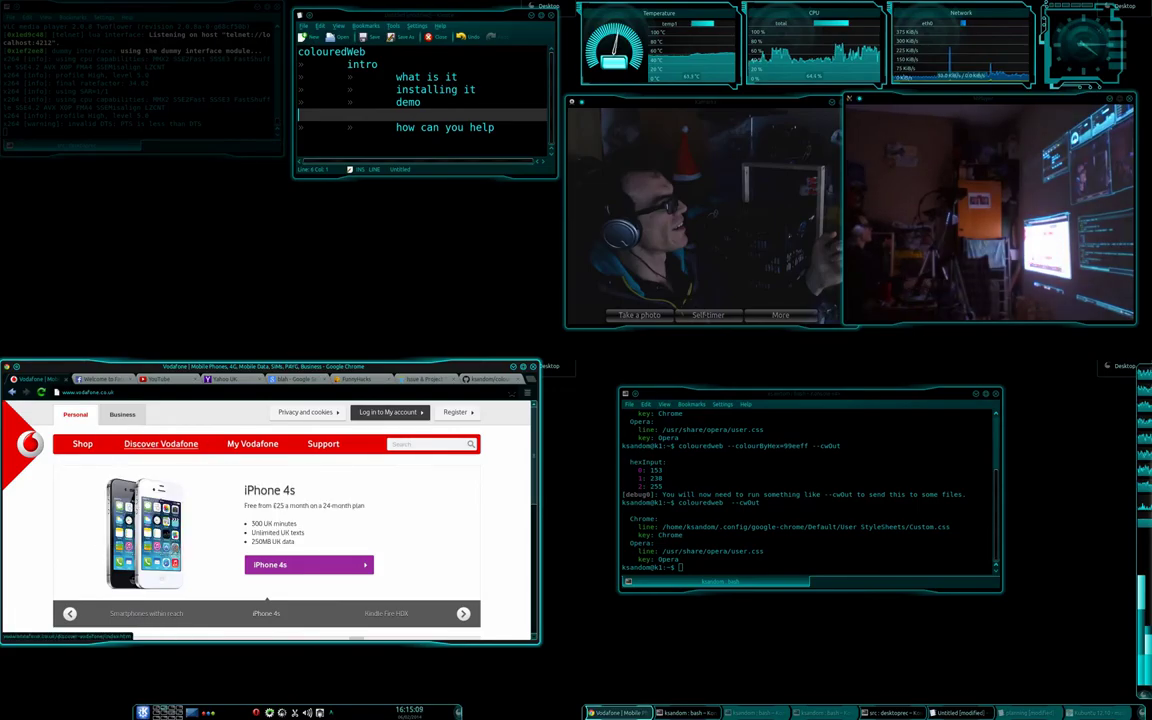
{"action": "mouse_move", "coordinate": [323, 444]}
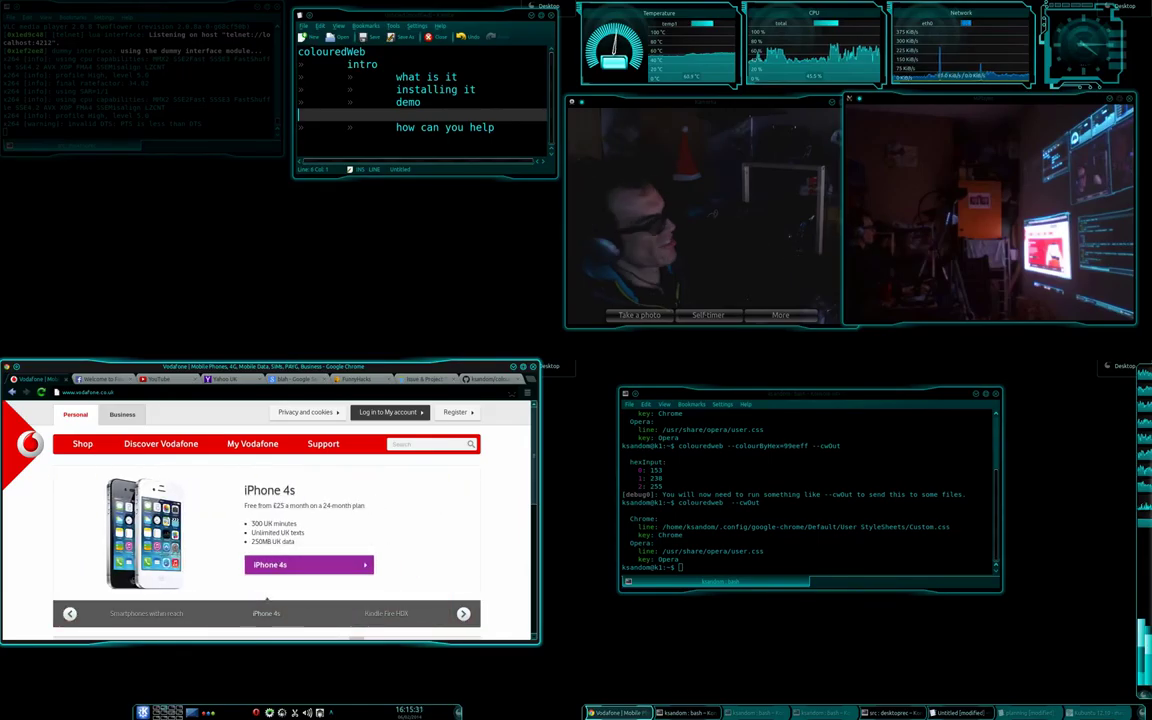
{"action": "key", "text": "alt+Tab"}
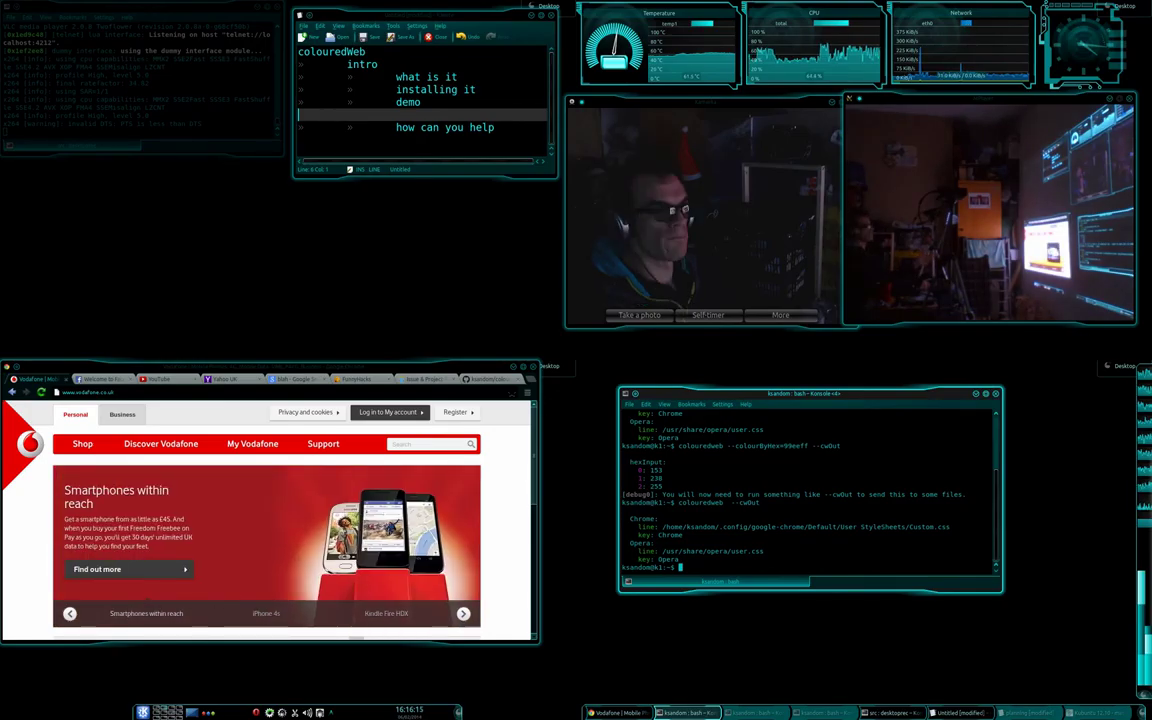
{"action": "key", "text": "Up"}
{"action": "key", "text": "Up"}
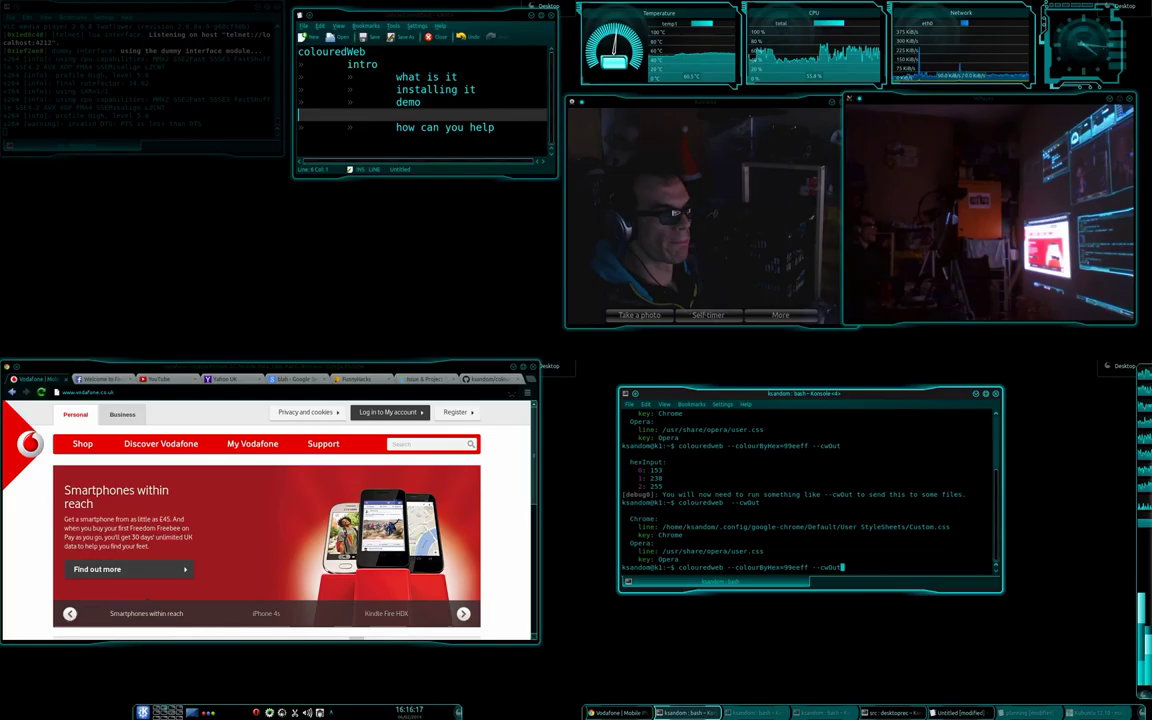
{"action": "key", "text": "Return"}
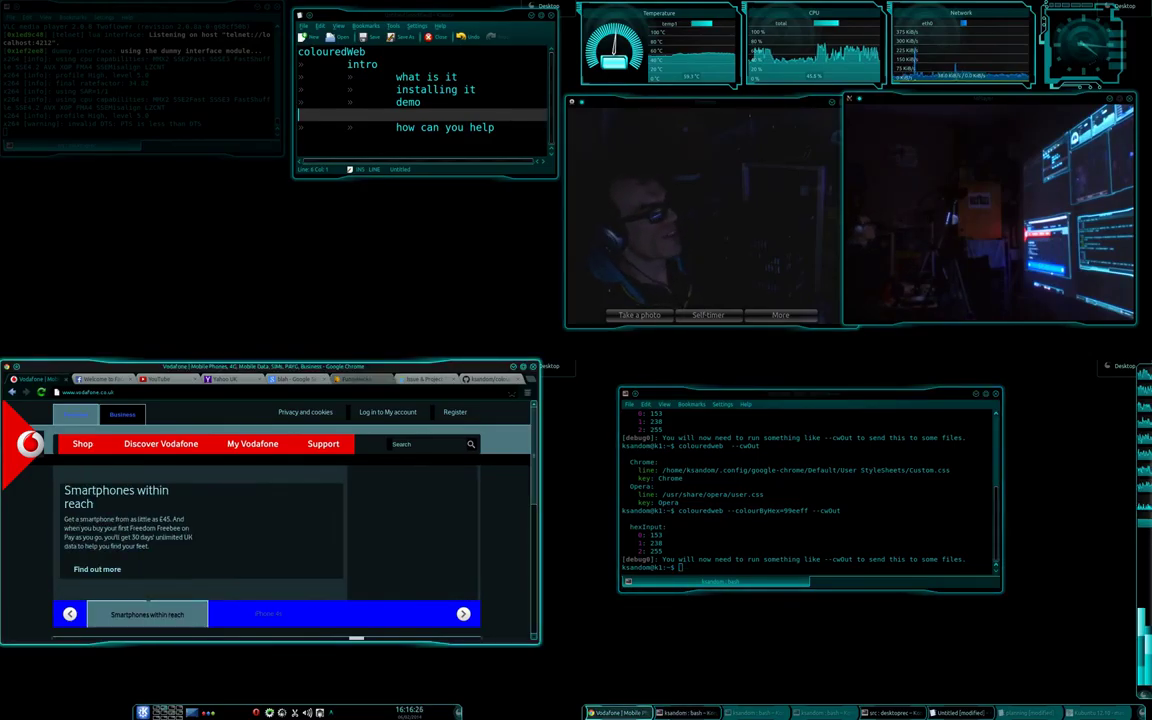
Step: Examine how the recolouring affects the open FunnyHacks, Facebook, Google search and YouTube pages in Chrome
{"action": "left_click", "coordinate": [357, 379]}
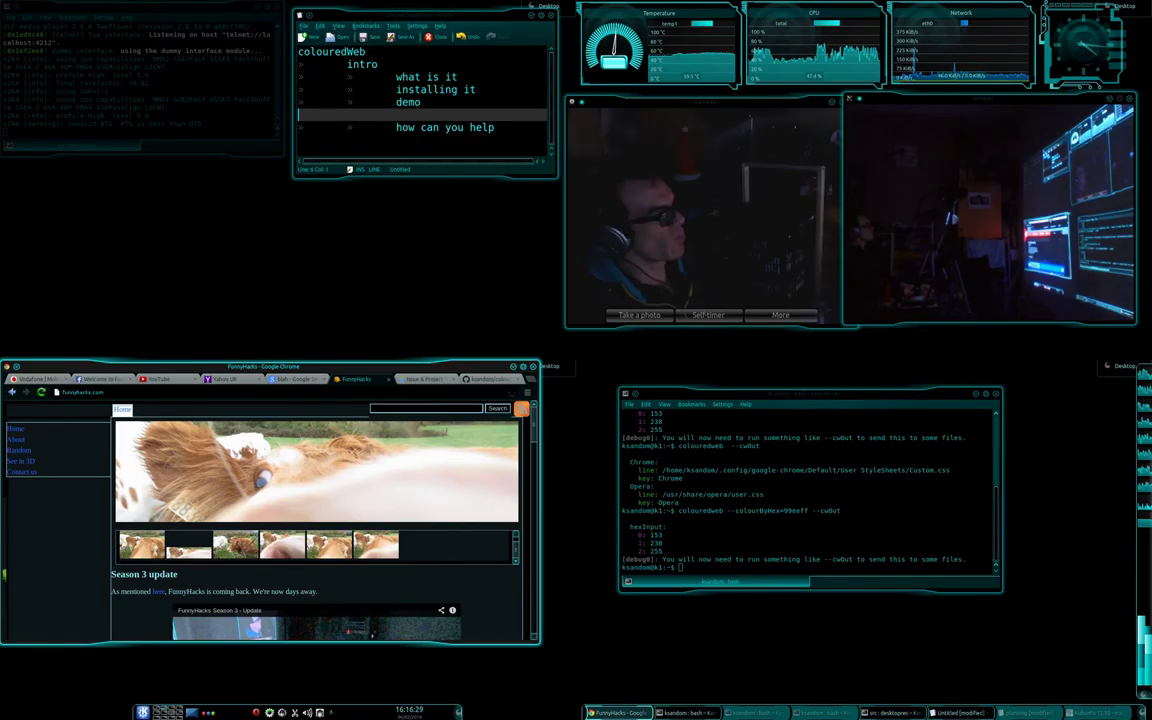
{"action": "scroll", "coordinate": [270, 500], "scroll_direction": "down", "scroll_amount": 5}
{"action": "scroll", "coordinate": [270, 500], "scroll_direction": "up", "scroll_amount": 3}
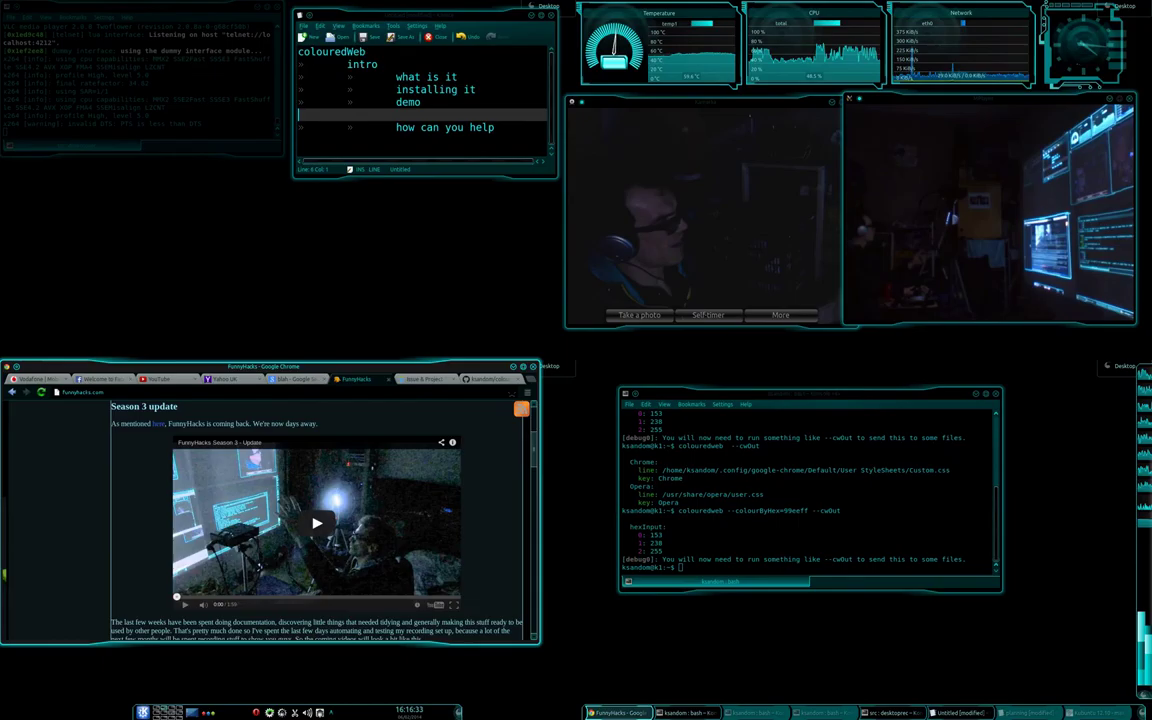
{"action": "scroll", "coordinate": [270, 500], "scroll_direction": "up", "scroll_amount": 3}
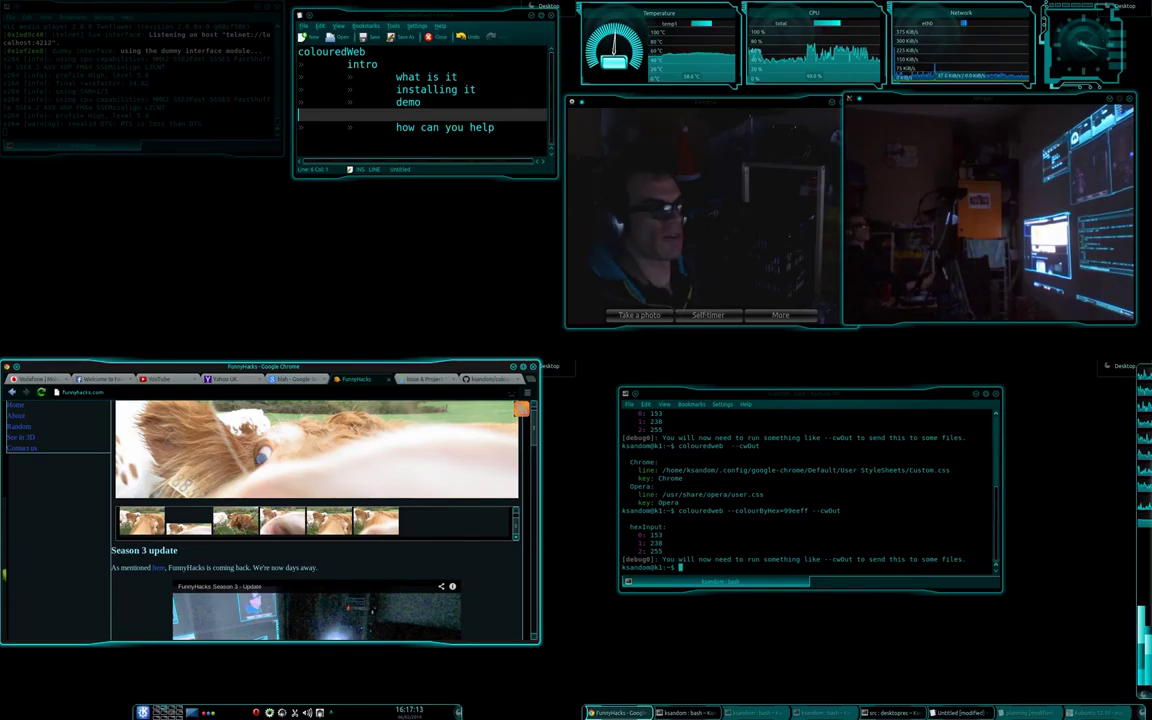
{"action": "key", "text": "alt+Tab"}
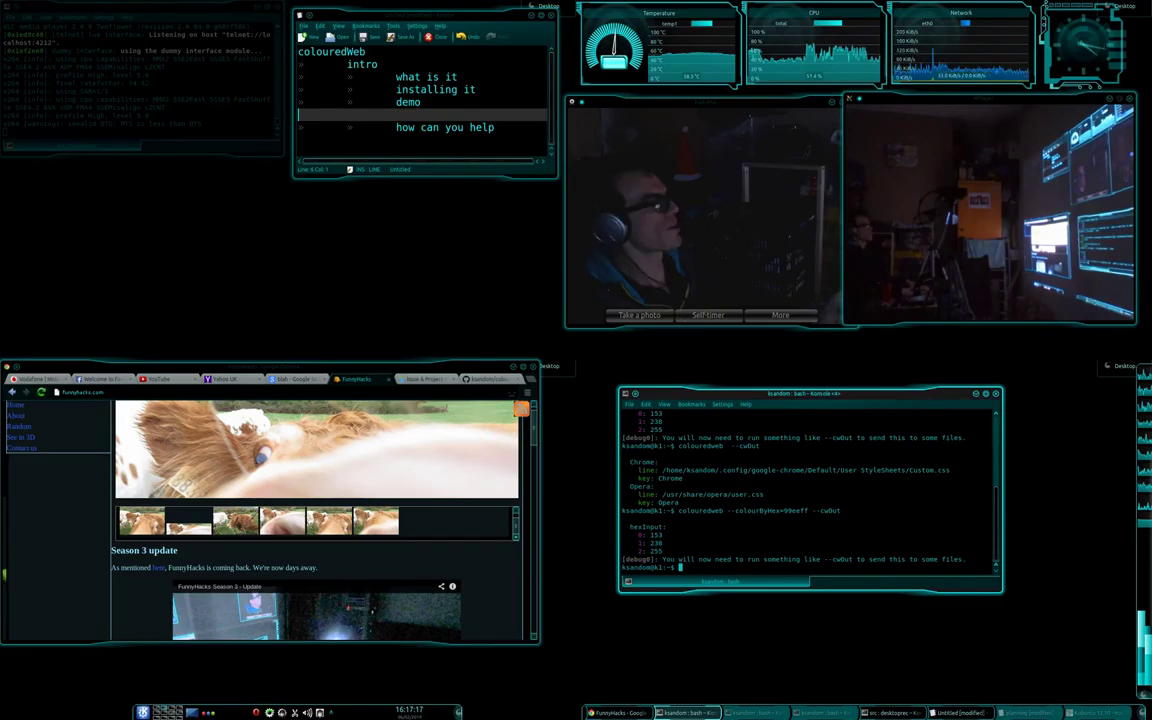
{"action": "key", "text": "alt+Tab"}
{"action": "left_click", "coordinate": [104, 379]}
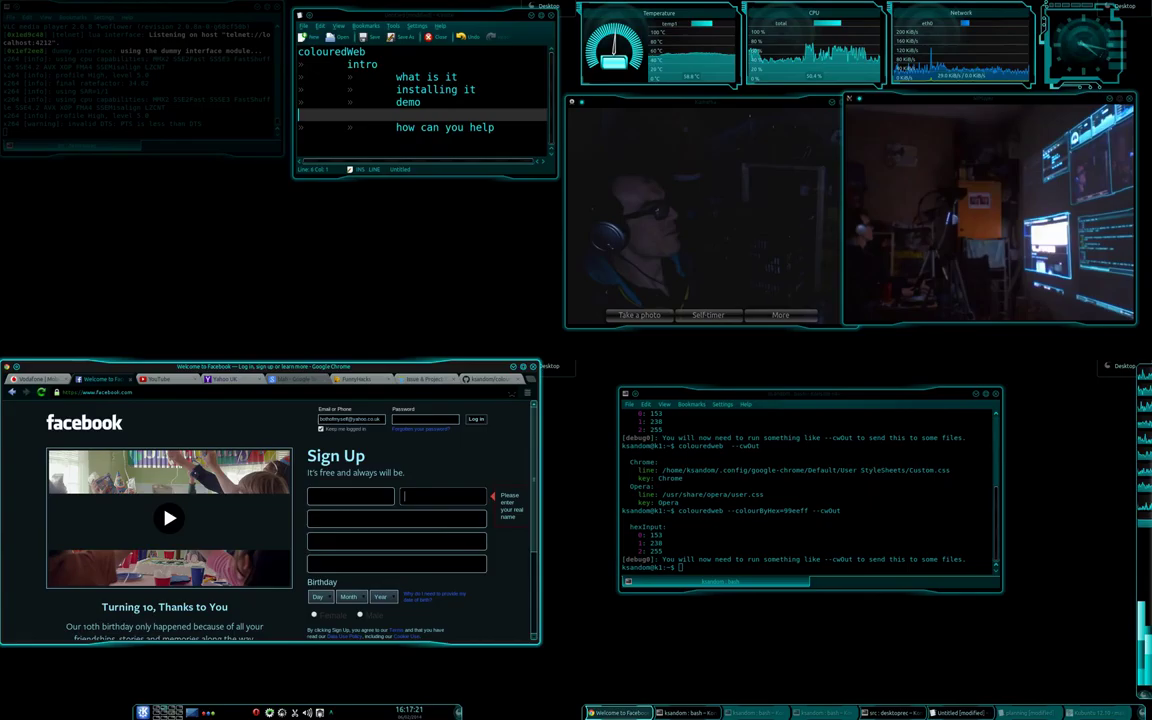
{"action": "left_click", "coordinate": [296, 379]}
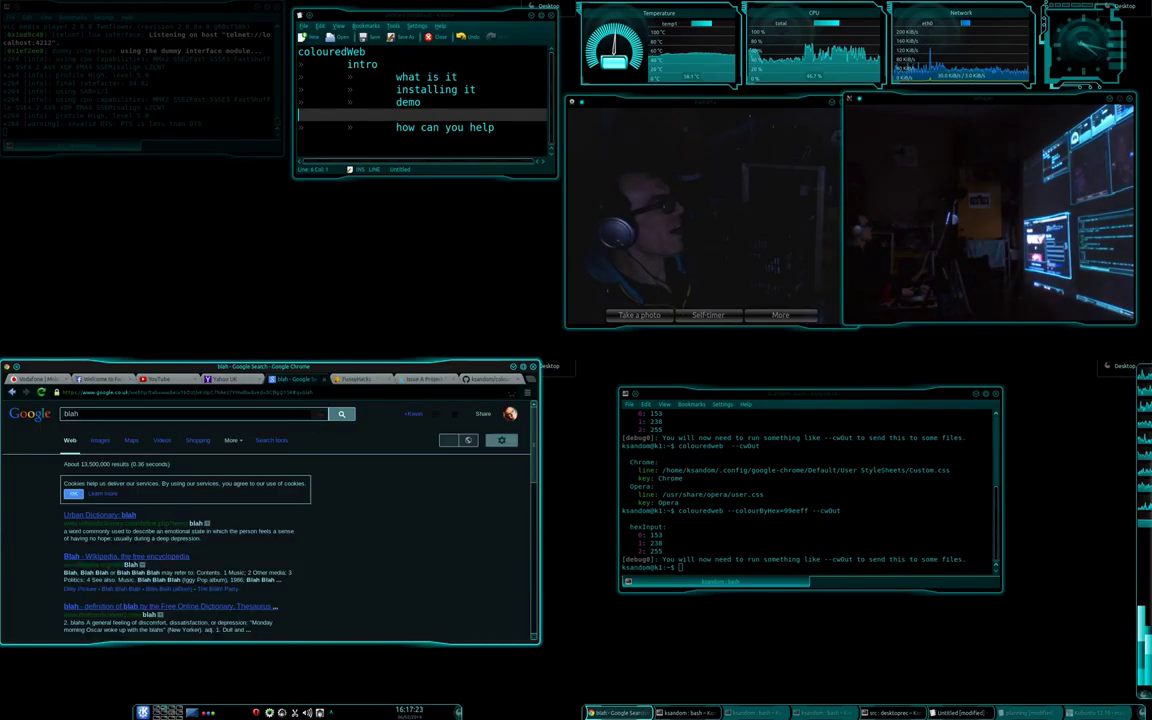
{"action": "key", "text": "ctrl+3"}
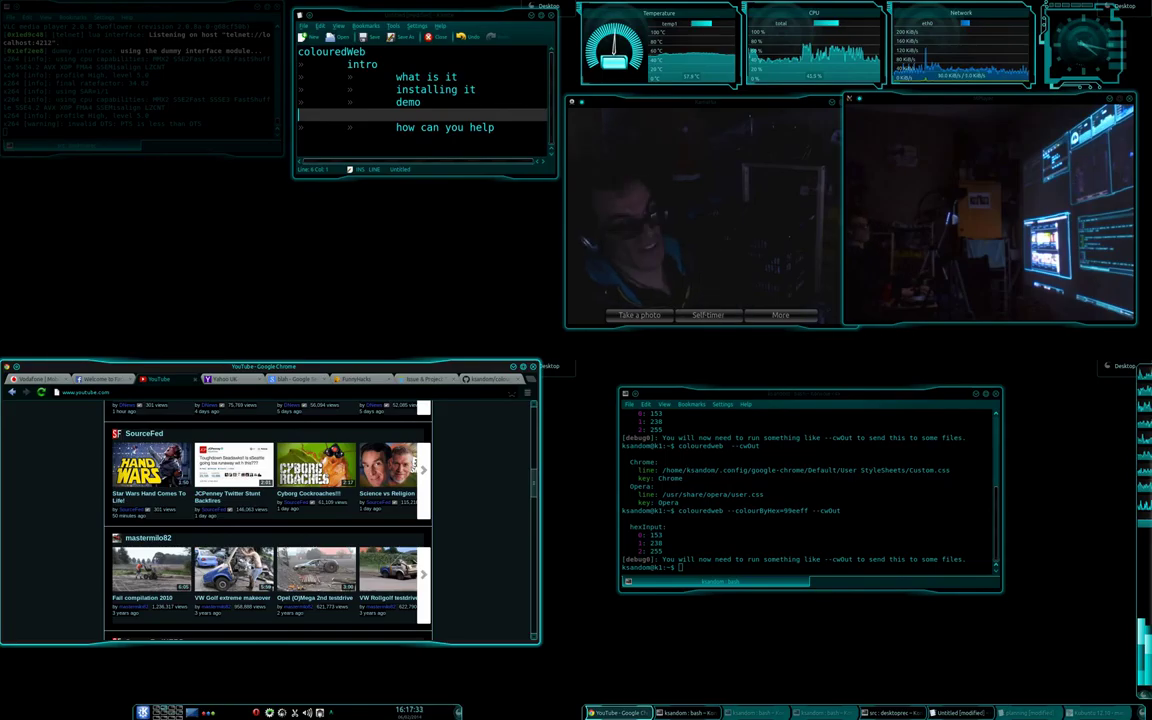
Step: Switch to Konsole and list Chrome's User StyleSheets/Custom.css file with ls -lh, using the path from the colouredweb output
{"action": "left_click", "coordinate": [681, 567]}
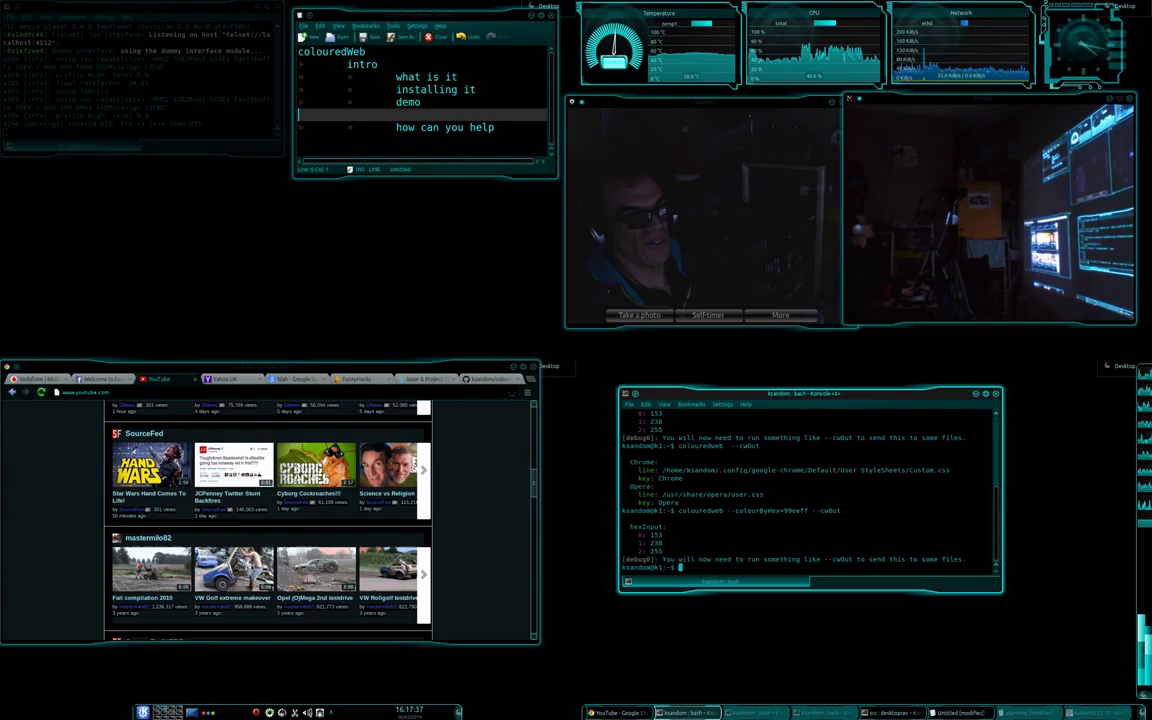
{"action": "double_click", "coordinate": [760, 470]}
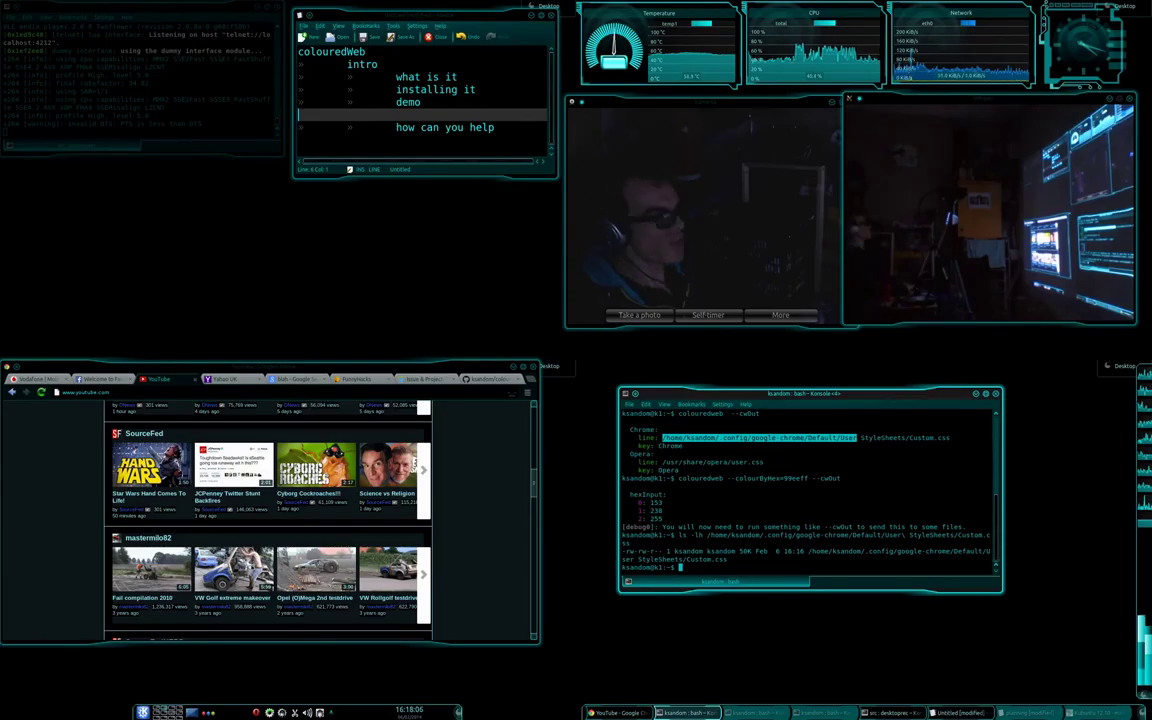
Step: Switch to Chrome, open ixquick.com in a new tab and search for "blah"
{"action": "key", "text": "alt+Tab"}
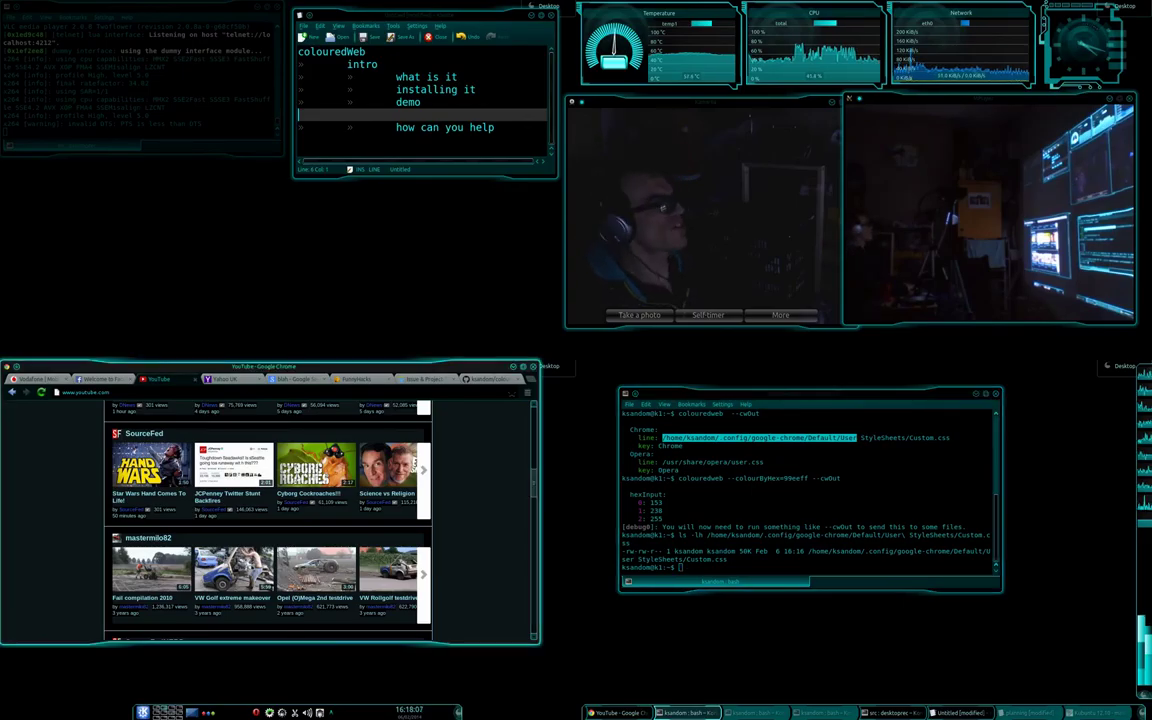
{"action": "key", "text": "ctrl+t"}
{"action": "type", "text": "ixquick.com"}
{"action": "key", "text": "Return"}
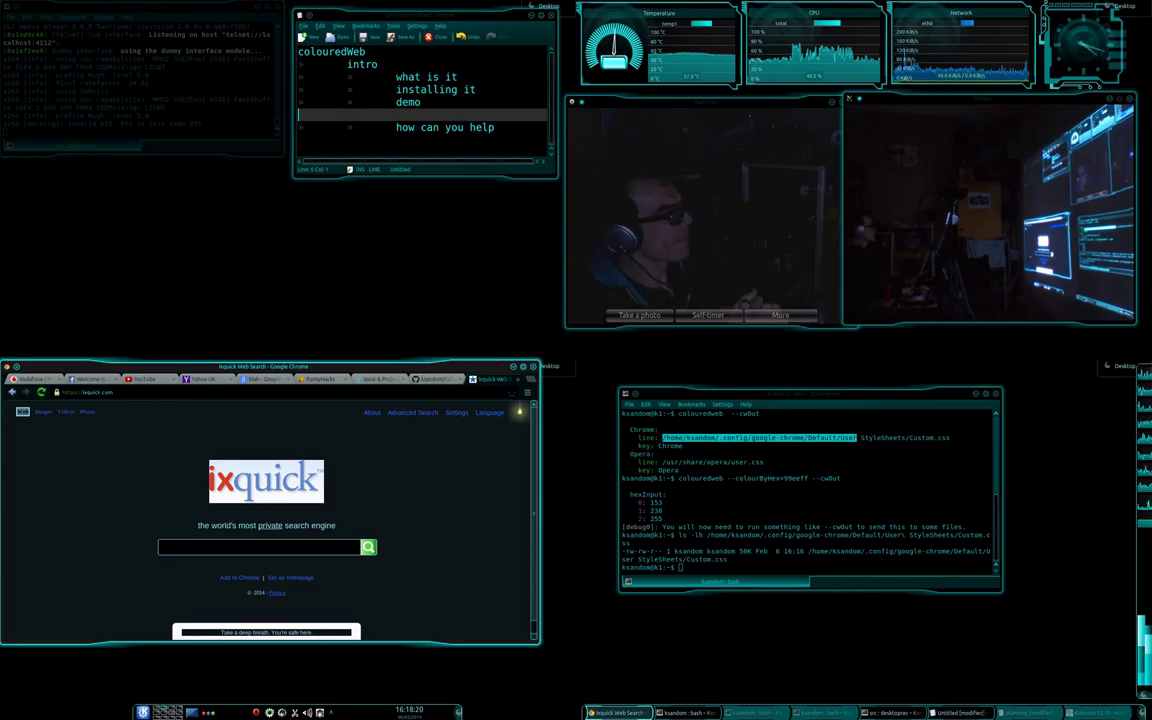
{"action": "type", "text": "blah"}
{"action": "key", "text": "Return"}
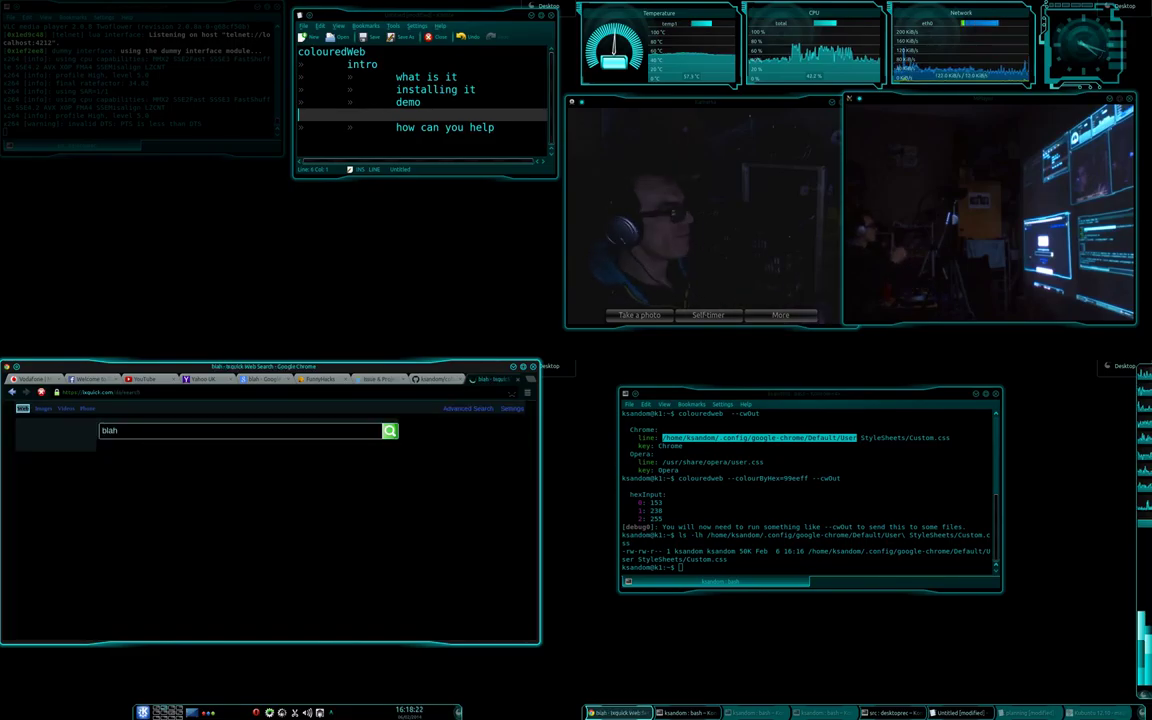